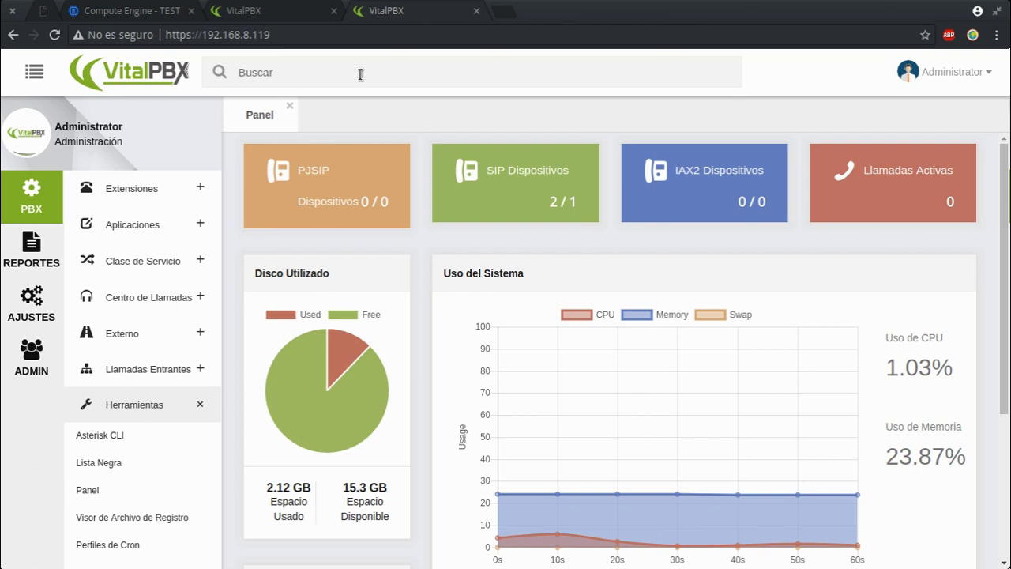
# Step: Compare the cloud and local VitalPBX dashboards by switching between their tabs
pyautogui.click(237, 11)
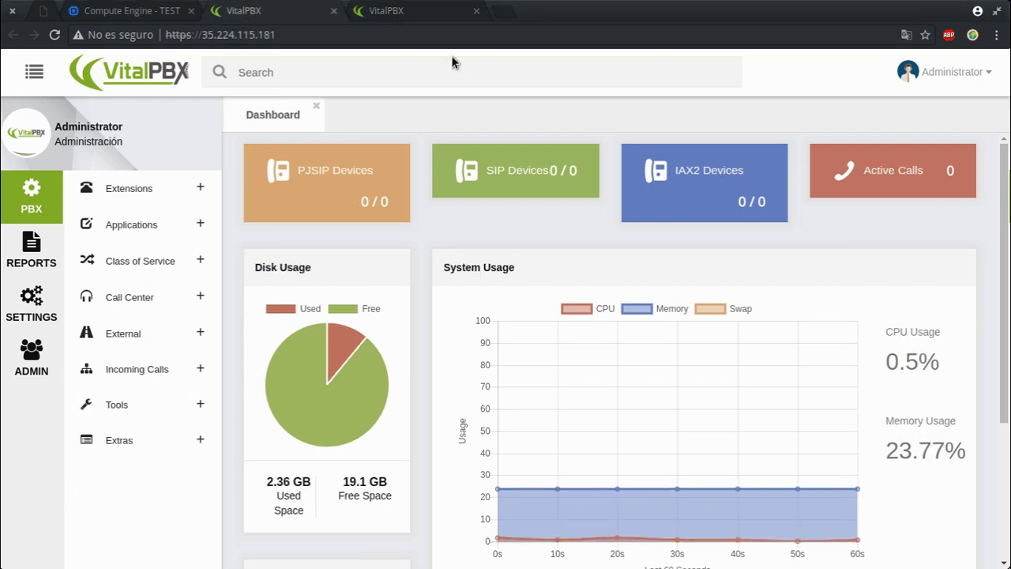
pyautogui.click(377, 8)
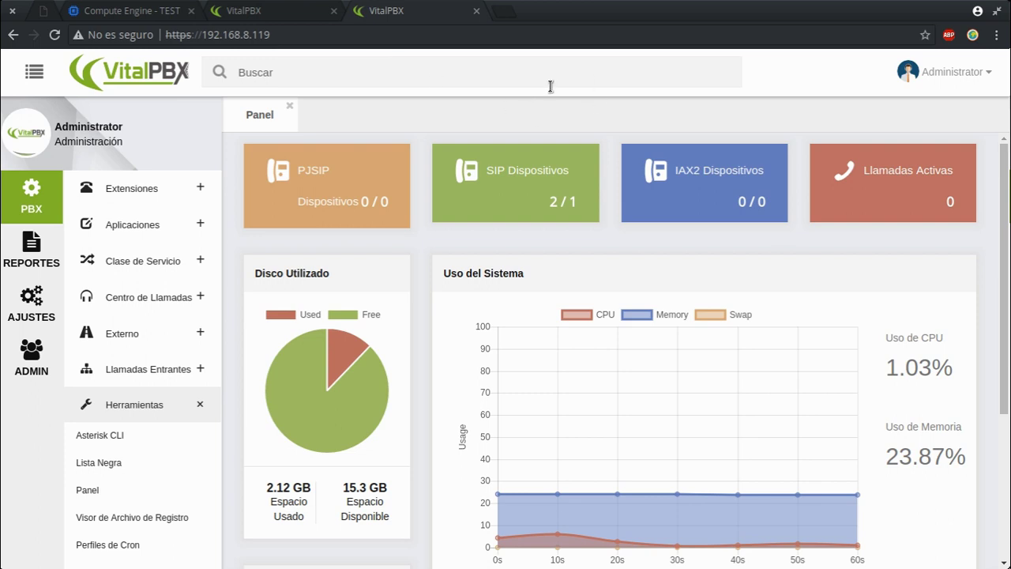
pyautogui.click(240, 10)
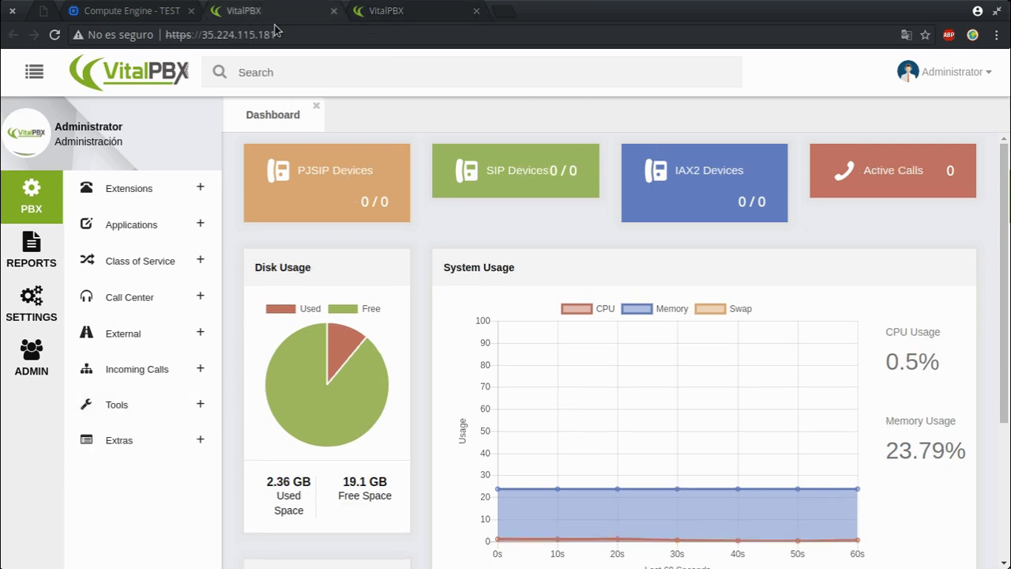
pyautogui.click(376, 11)
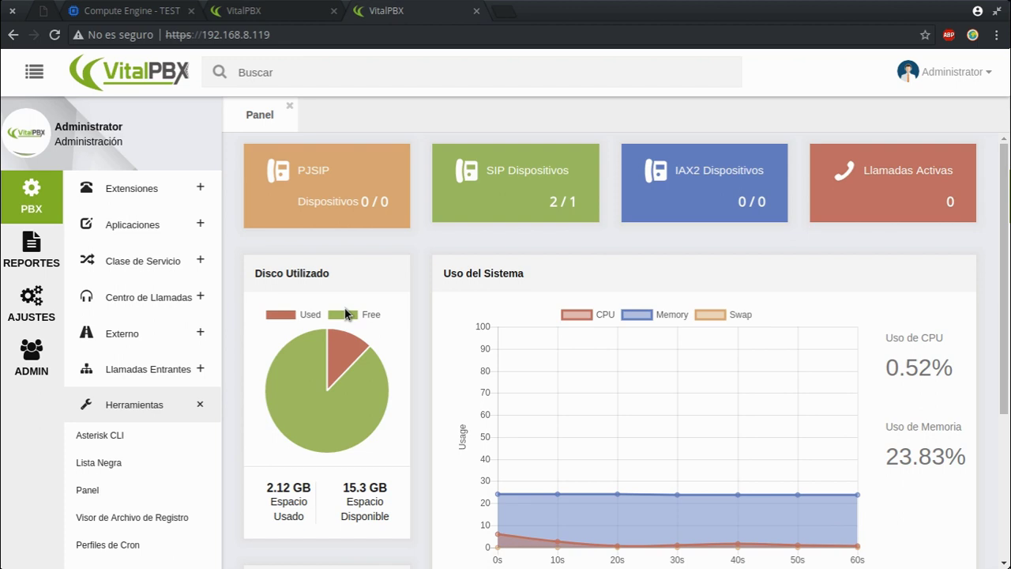
pyautogui.click(290, 17)
pyautogui.click(392, 9)
pyautogui.click(288, 10)
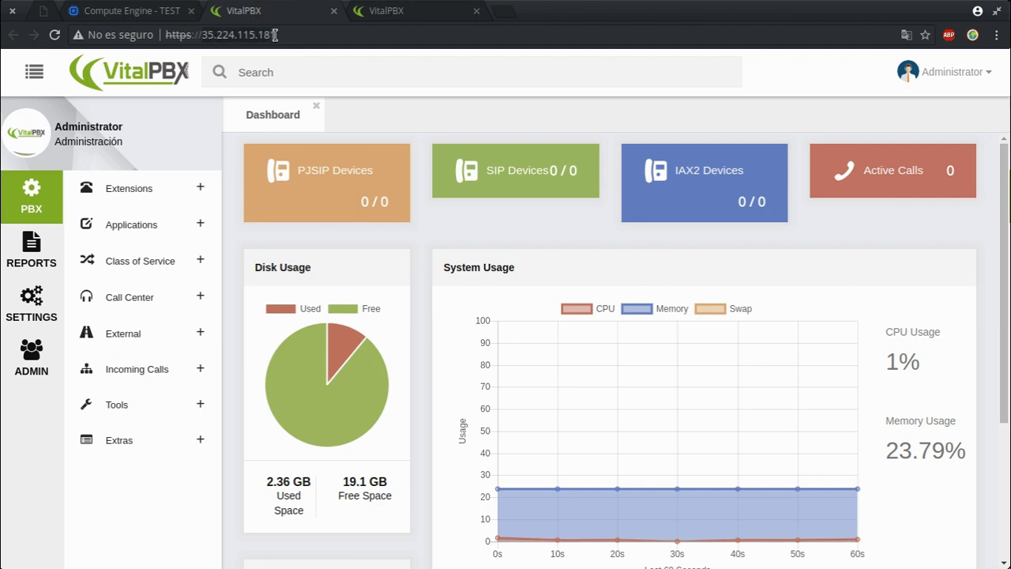
pyautogui.click(390, 9)
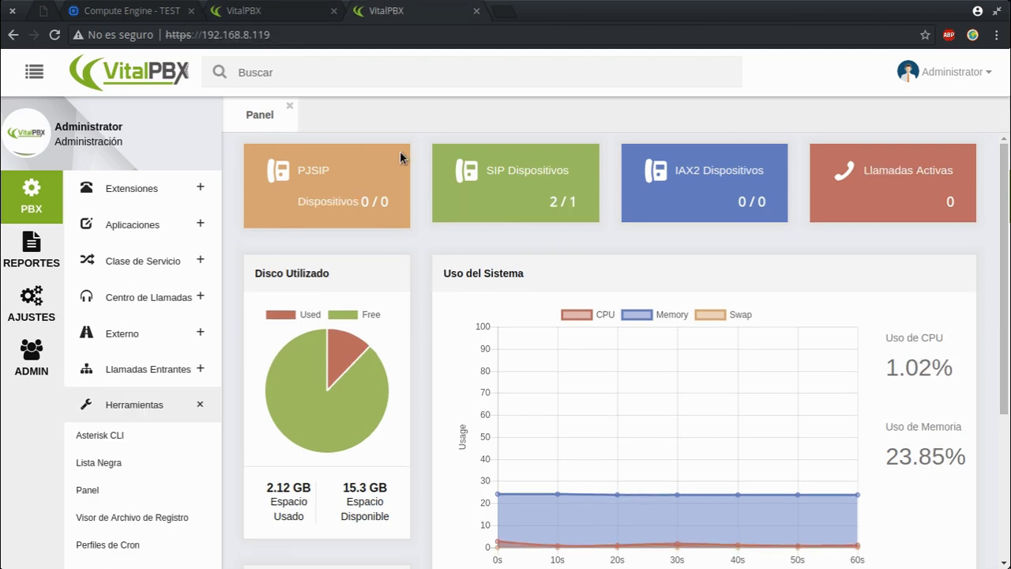
# Step: Open Backup & Restore and check the automatic-run schedules, leaving it disabled
pyautogui.click(32, 359)
pyautogui.click(117, 304)
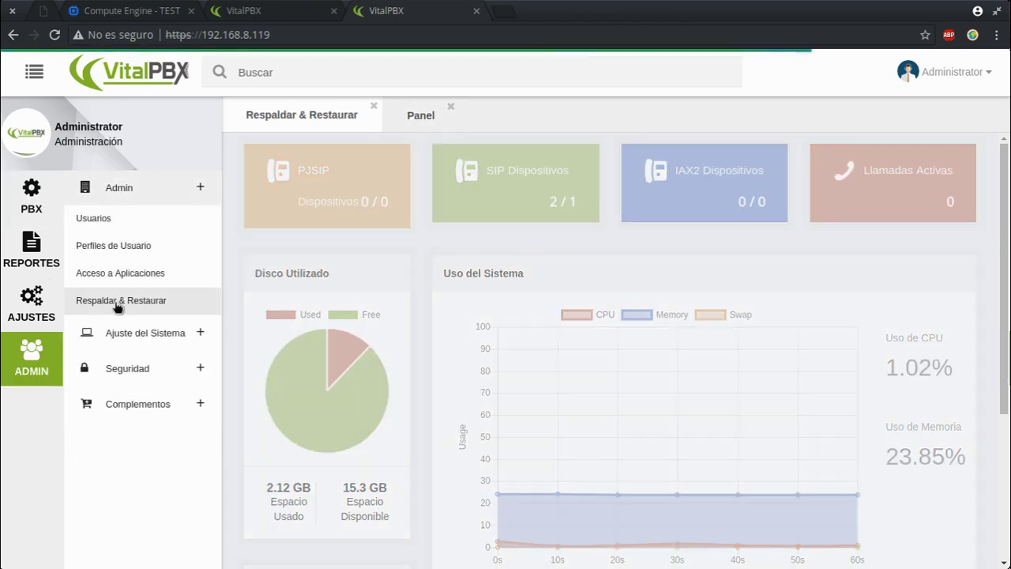
pyautogui.click(378, 208)
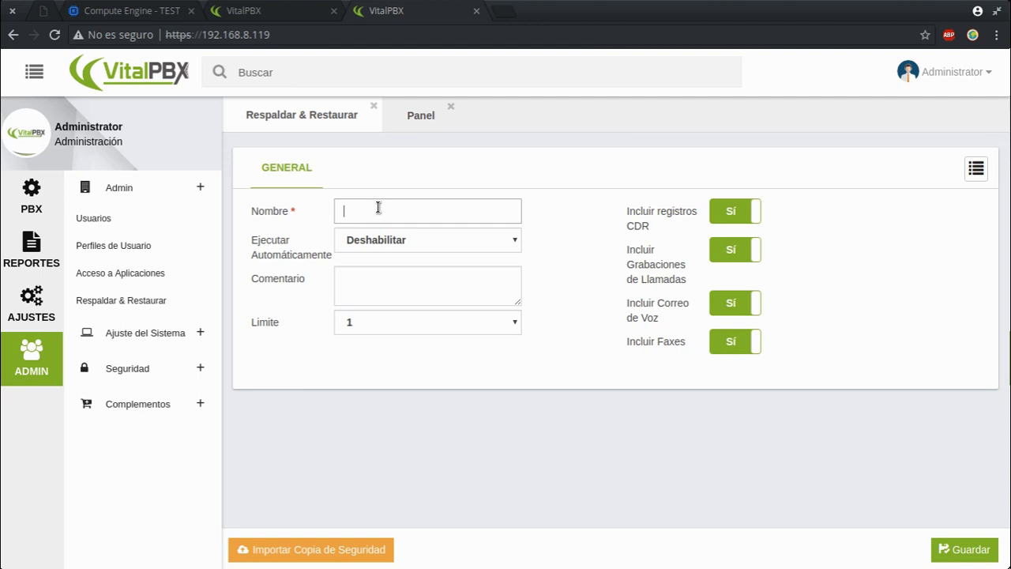
pyautogui.moveTo(320, 245)
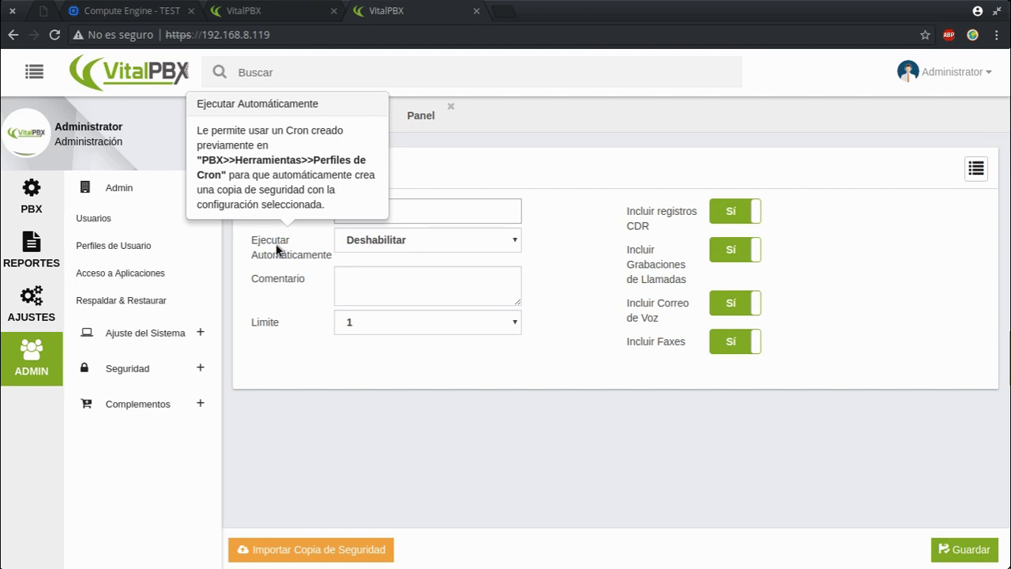
pyautogui.click(386, 245)
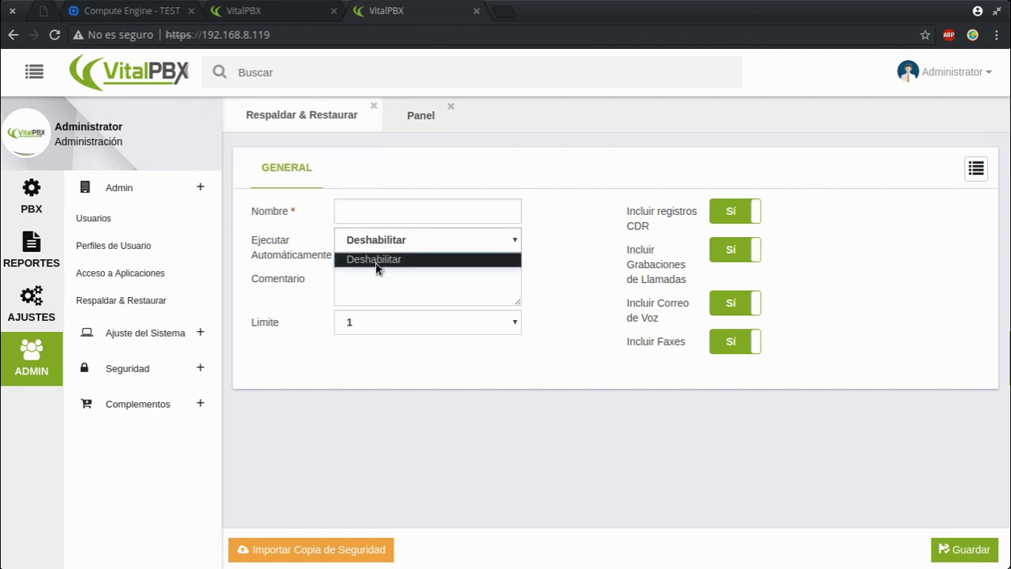
pyautogui.click(377, 260)
# Step: Go to PBX > Tools > Cron Profiles for a new cron profile
pyautogui.click(36, 202)
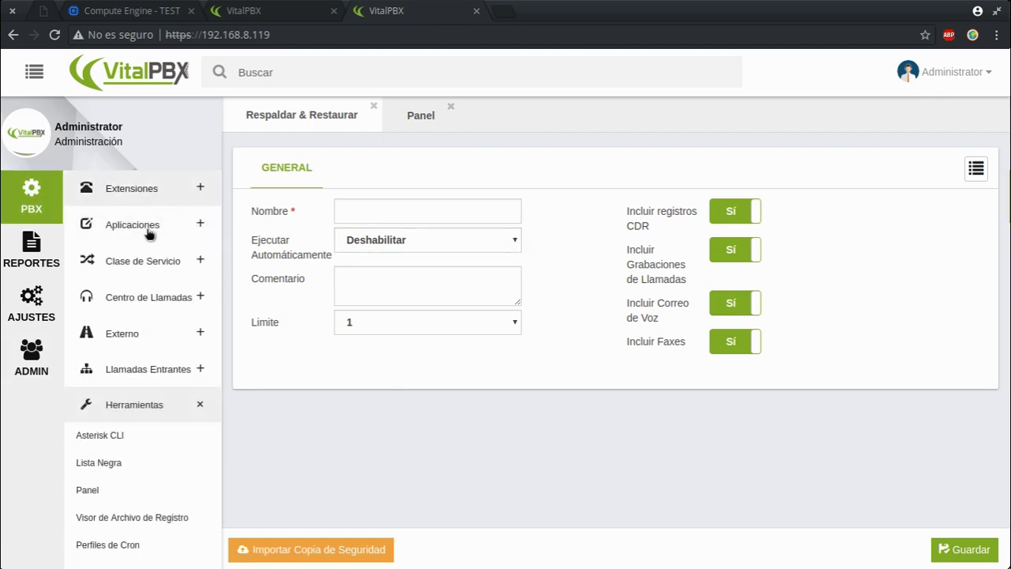
pyautogui.moveTo(264, 280)
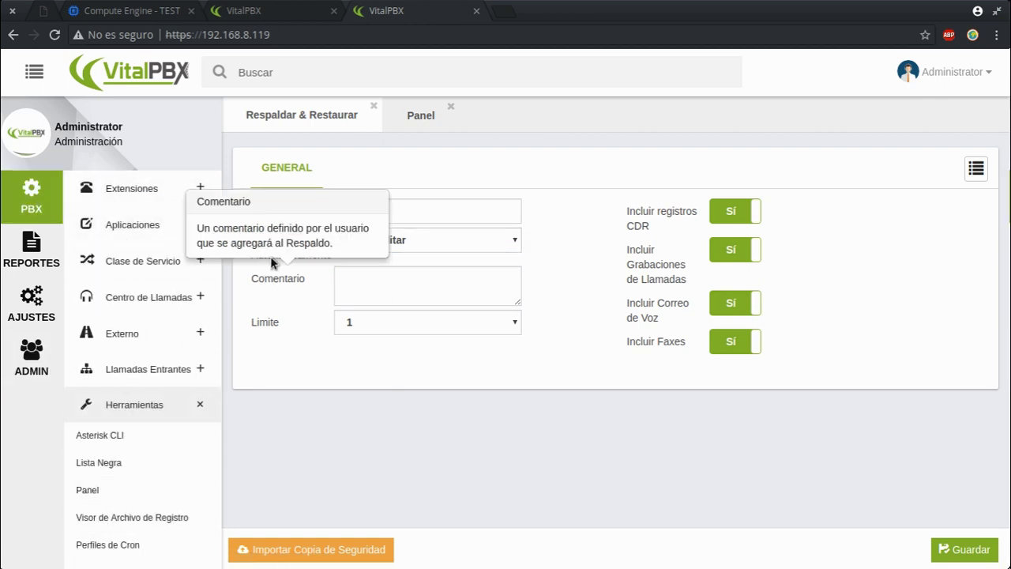
pyautogui.moveTo(254, 252)
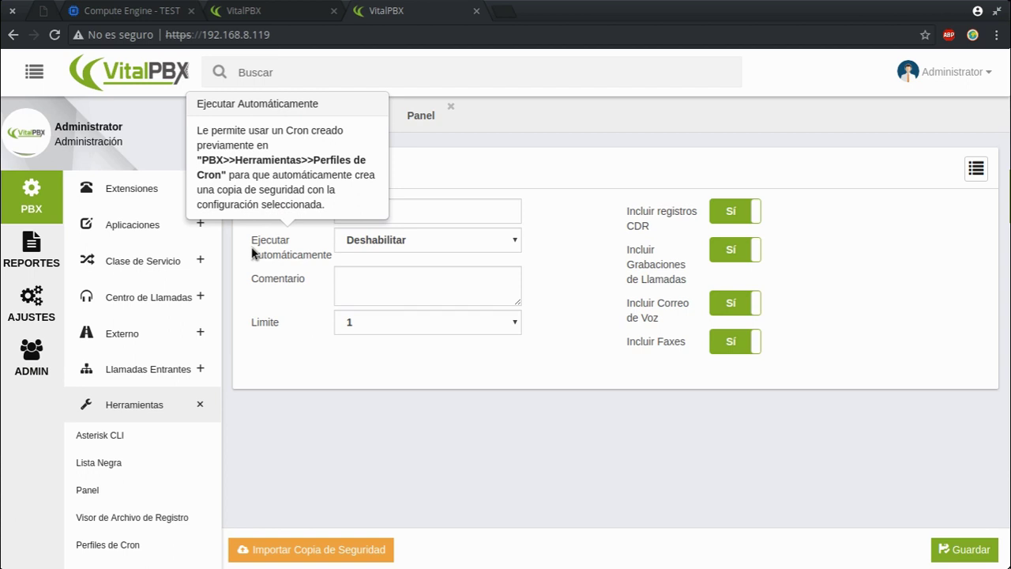
pyautogui.scroll(-1, 126, 458)
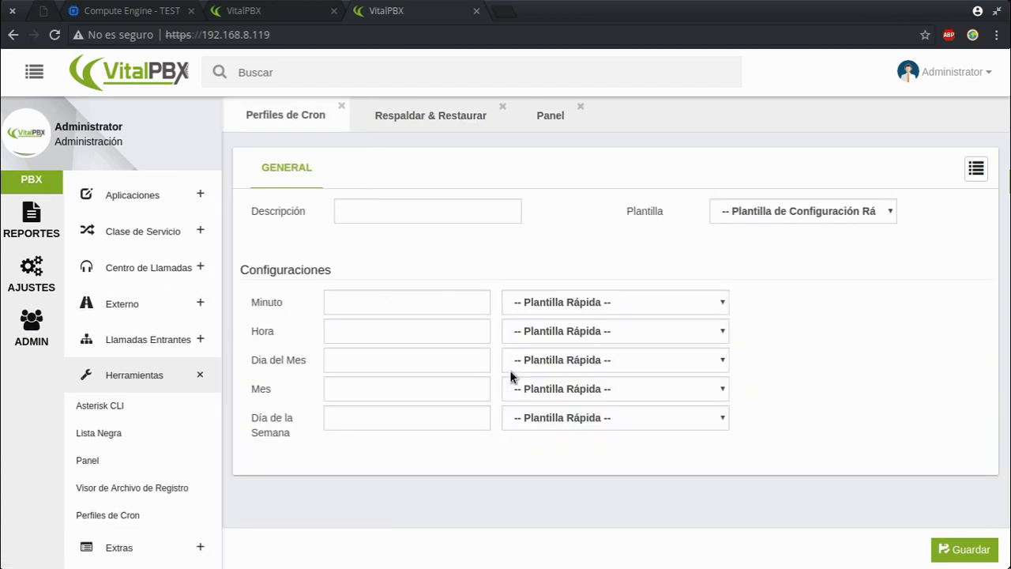
# Step: Describe the cron profile as Respaldo with minute 0, hour 1, and * for day, month, weekday
pyautogui.click(399, 202)
pyautogui.write('Respaldo')
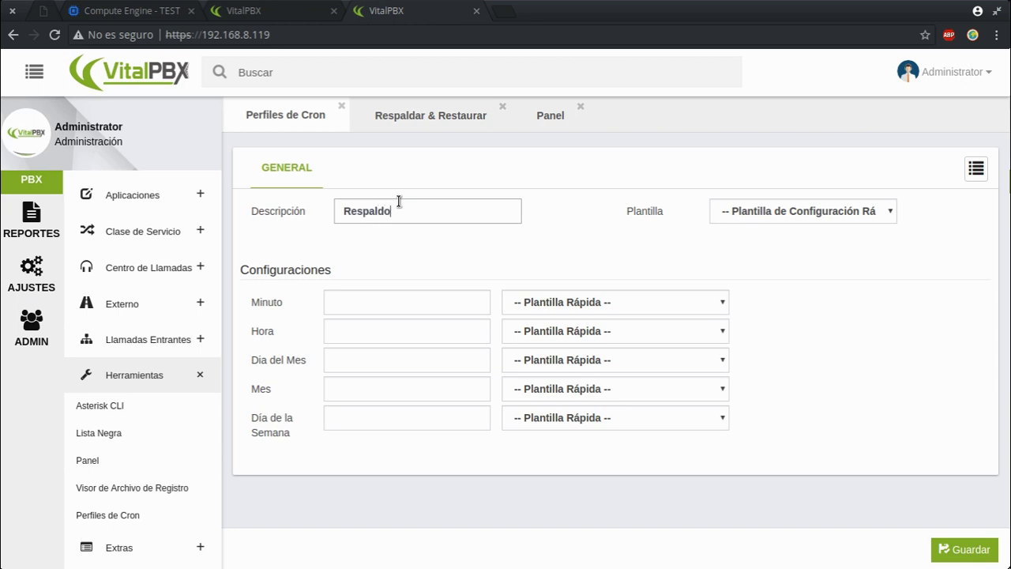
pyautogui.click(351, 301)
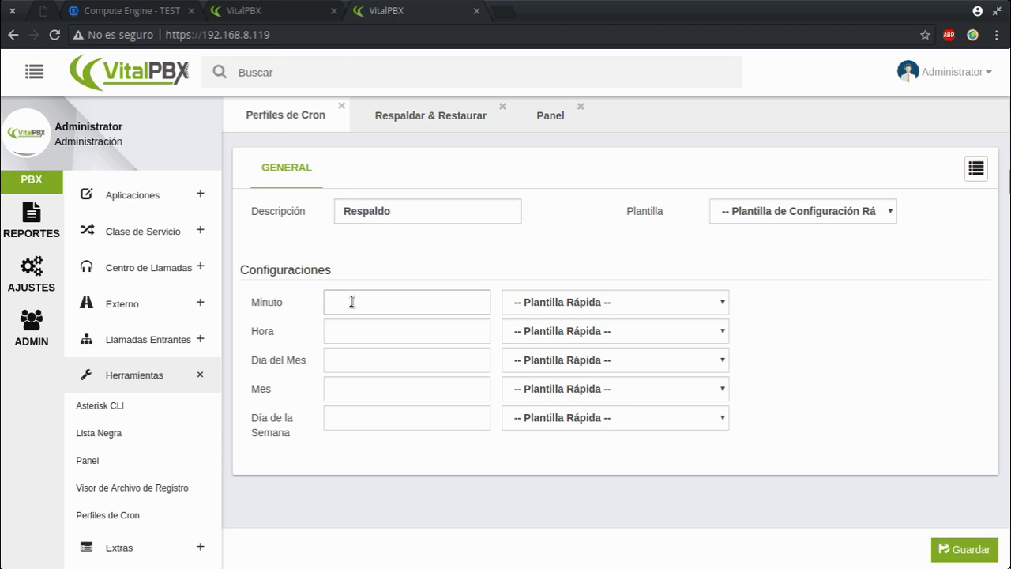
pyautogui.write('0')
pyautogui.click(346, 325)
pyautogui.write('1')
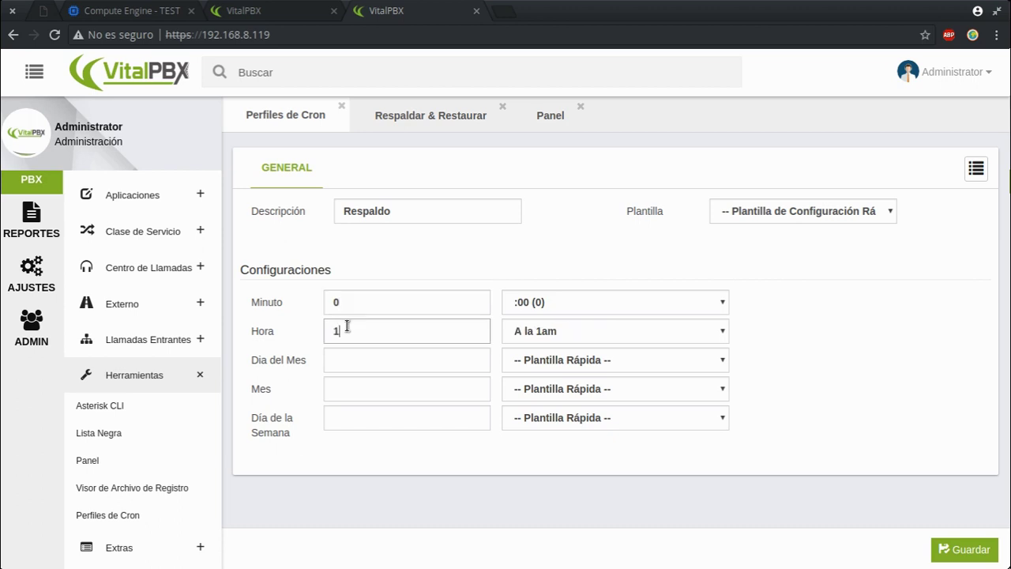
pyautogui.click(342, 361)
pyautogui.write('*')
pyautogui.click(340, 399)
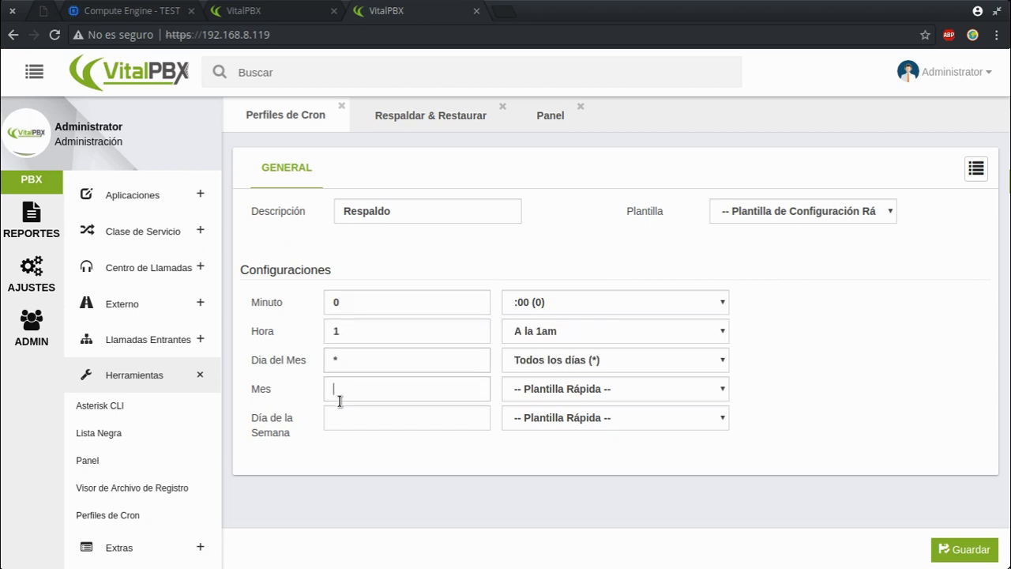
pyautogui.write('*')
pyautogui.click(341, 415)
pyautogui.write('*')
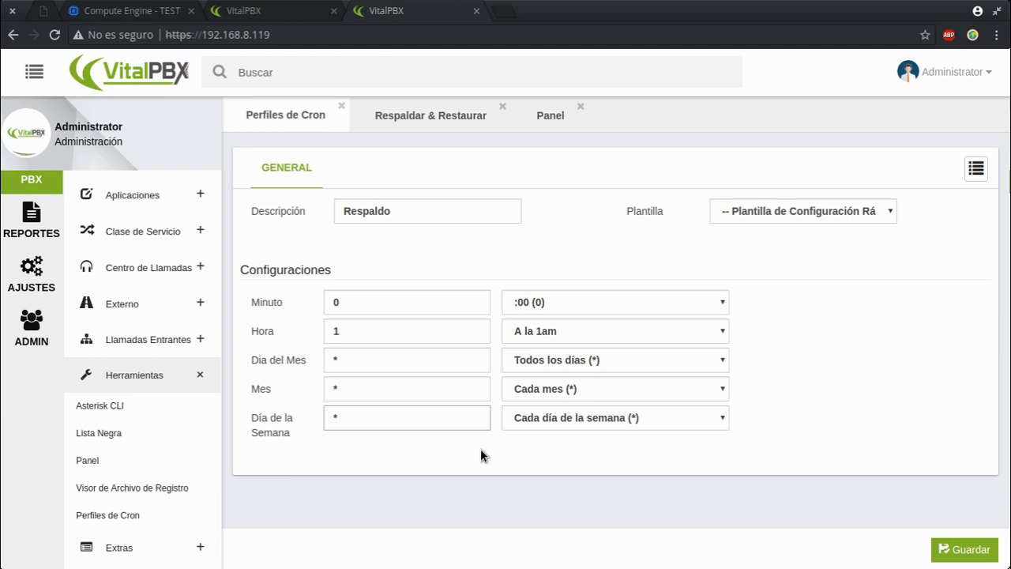
# Step: Keep the weekday wildcard, save the Respaldo cron profile and close its page
pyautogui.click(569, 419)
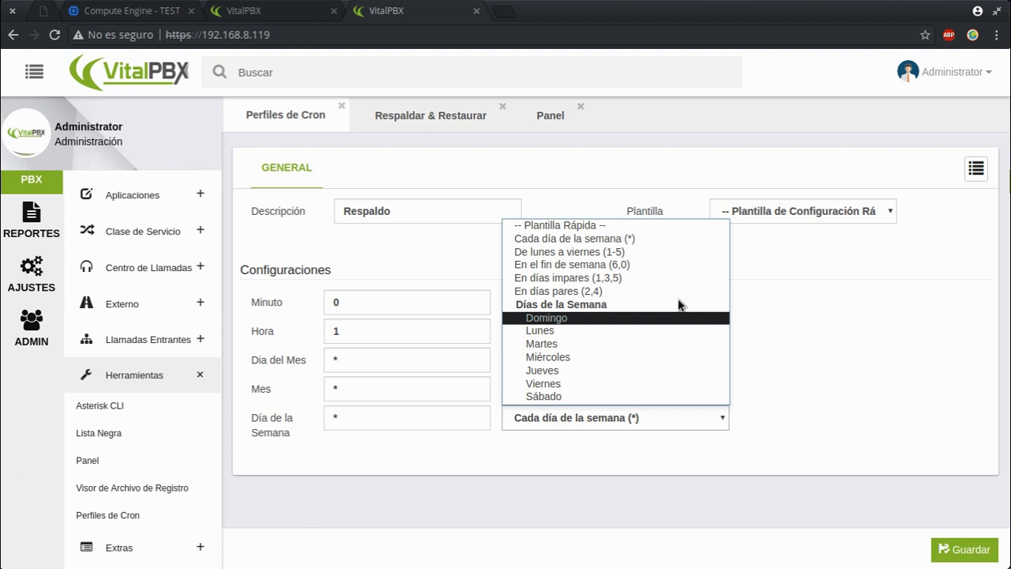
pyautogui.click(343, 424)
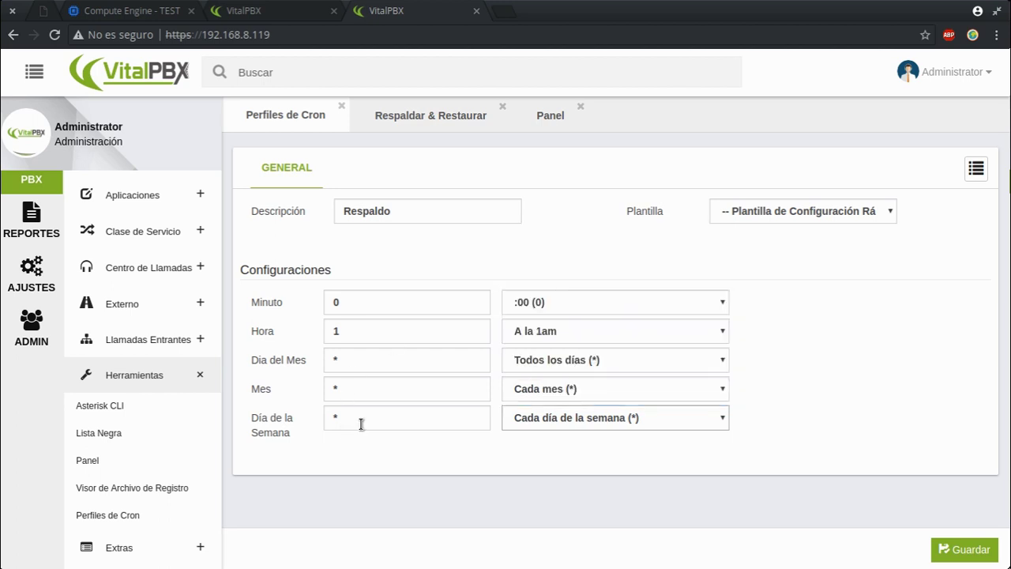
pyautogui.doubleClick(395, 418)
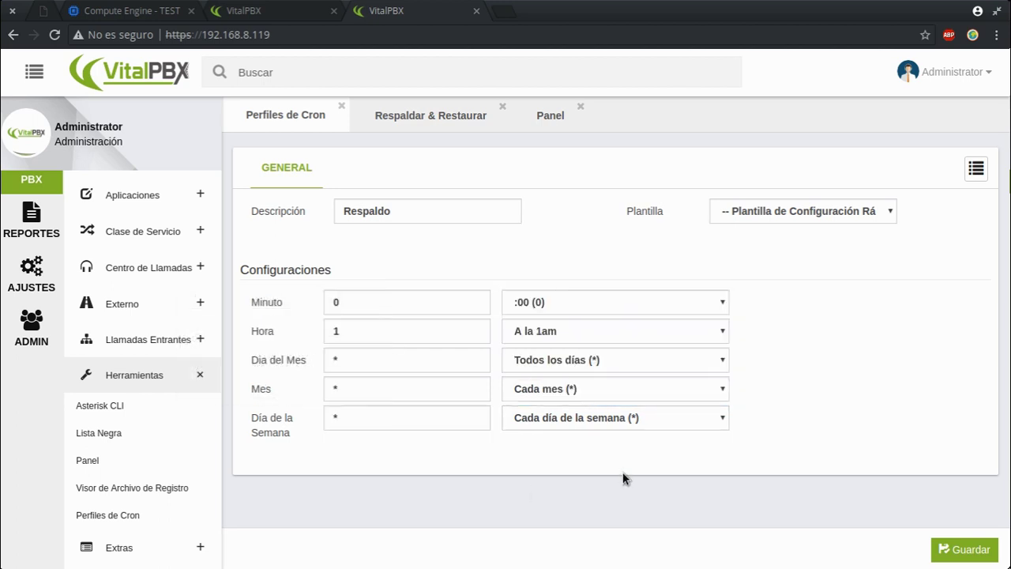
pyautogui.click(969, 547)
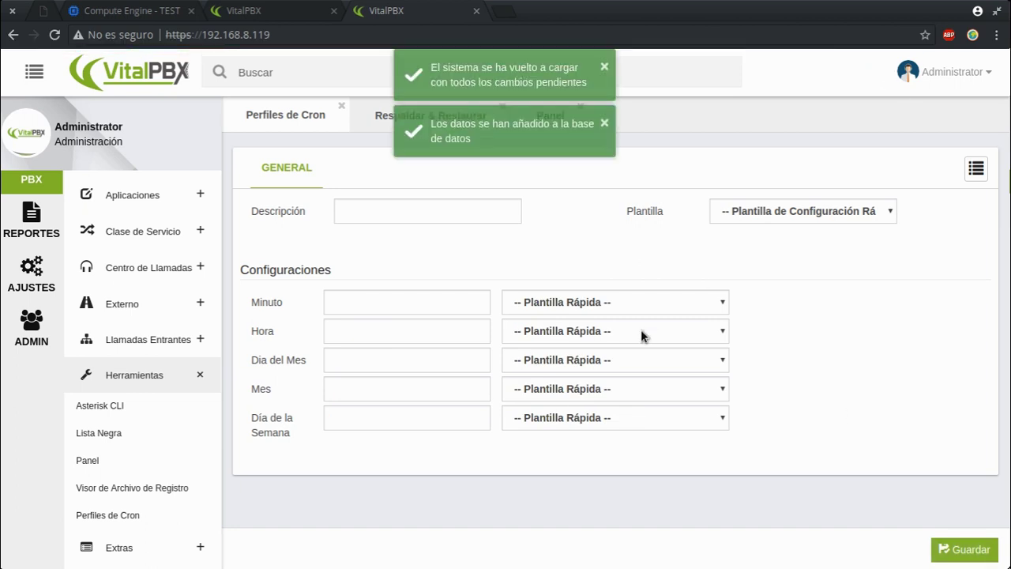
pyautogui.click(341, 107)
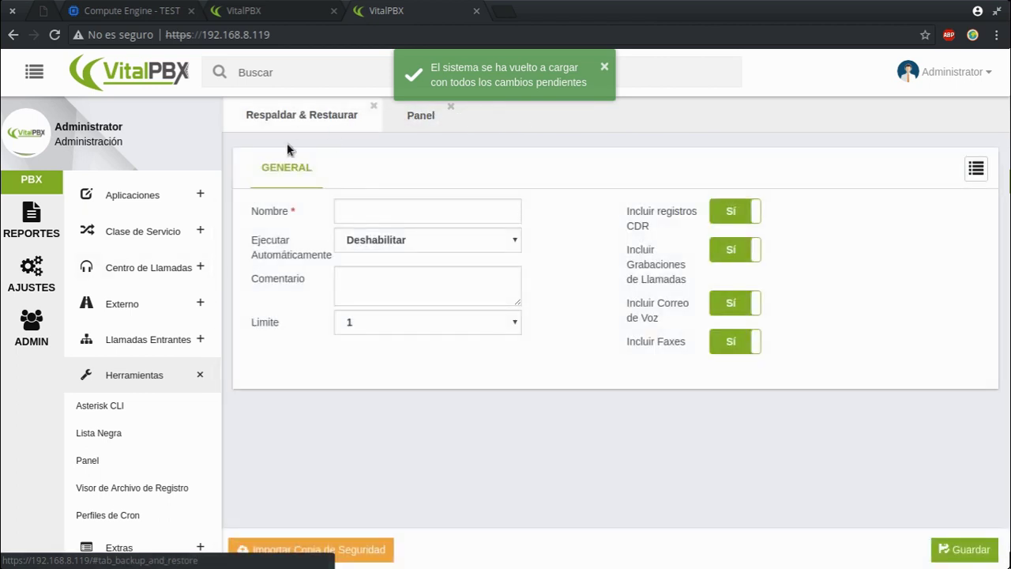
# Step: Reopen Backup & Restore and set it to run automatically on the Respaldo schedule
pyautogui.click(373, 106)
pyautogui.click(41, 338)
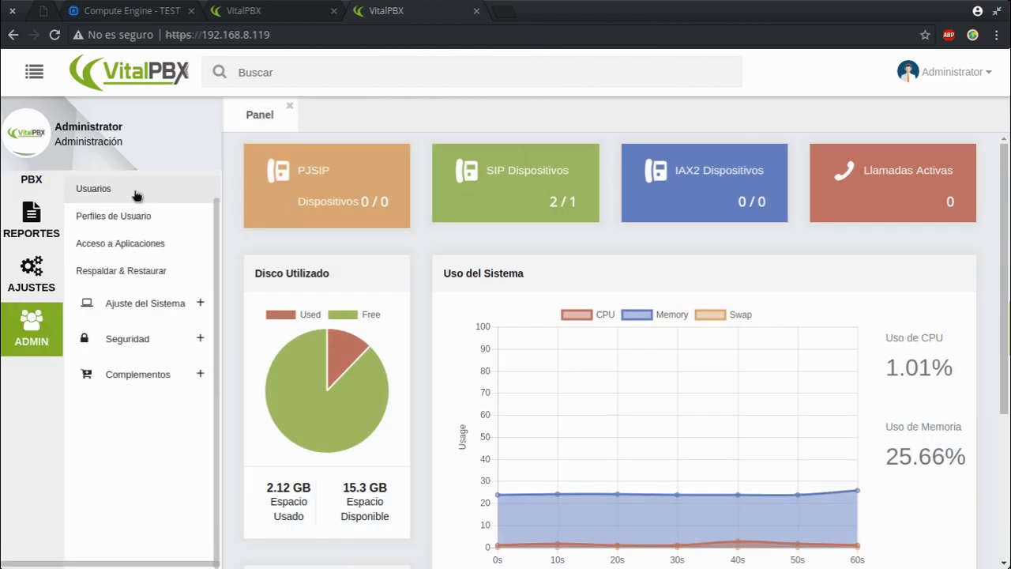
pyautogui.click(142, 272)
pyautogui.click(400, 239)
pyautogui.click(361, 273)
# Step: Enter Respaldo as name and comment, limit copies to 3, and exclude CDR records
pyautogui.click(451, 214)
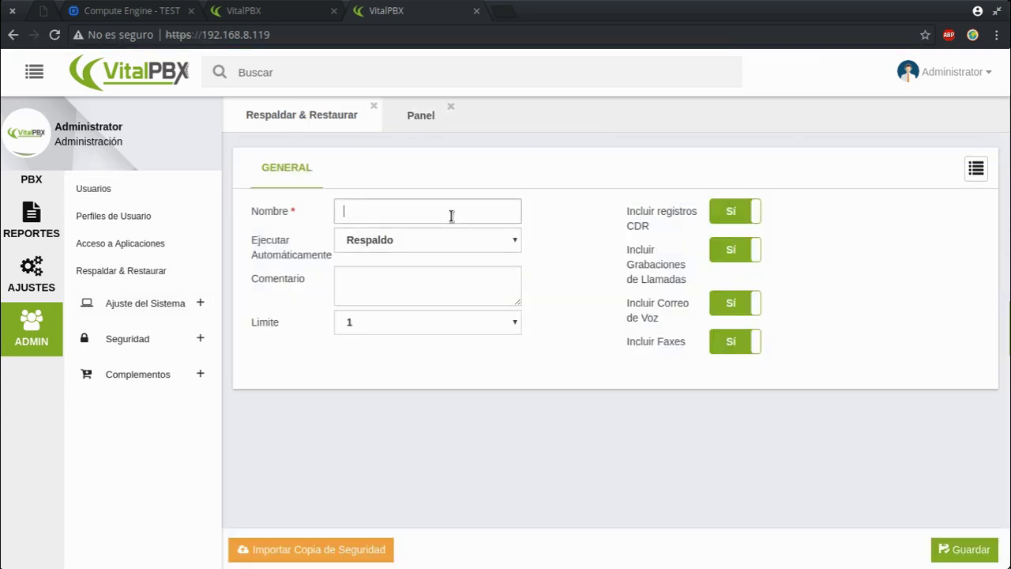
pyautogui.write('Respaldo')
pyautogui.press('Tab')
pyautogui.press('Tab')
pyautogui.write('Respaldo')
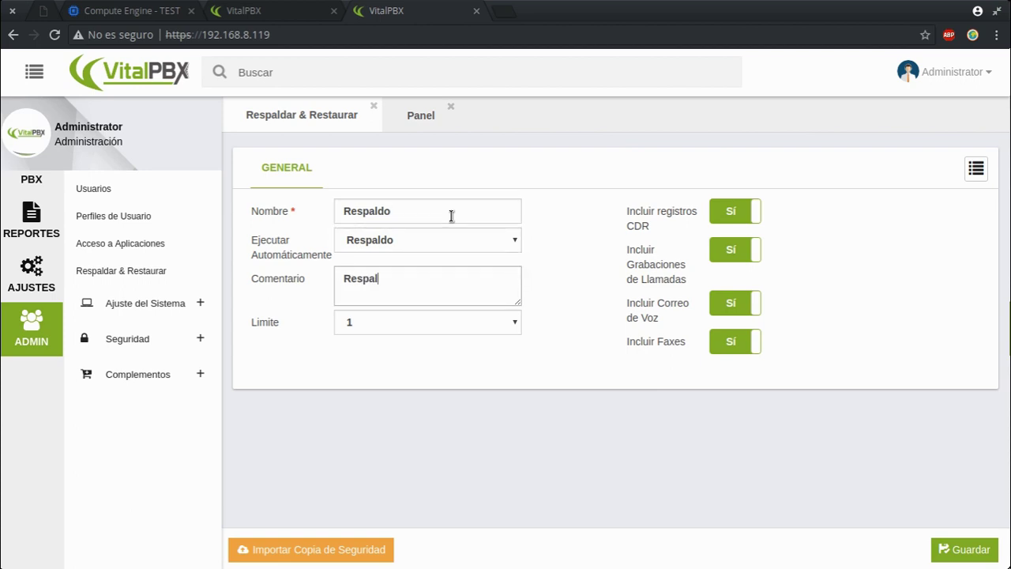
pyautogui.click(362, 325)
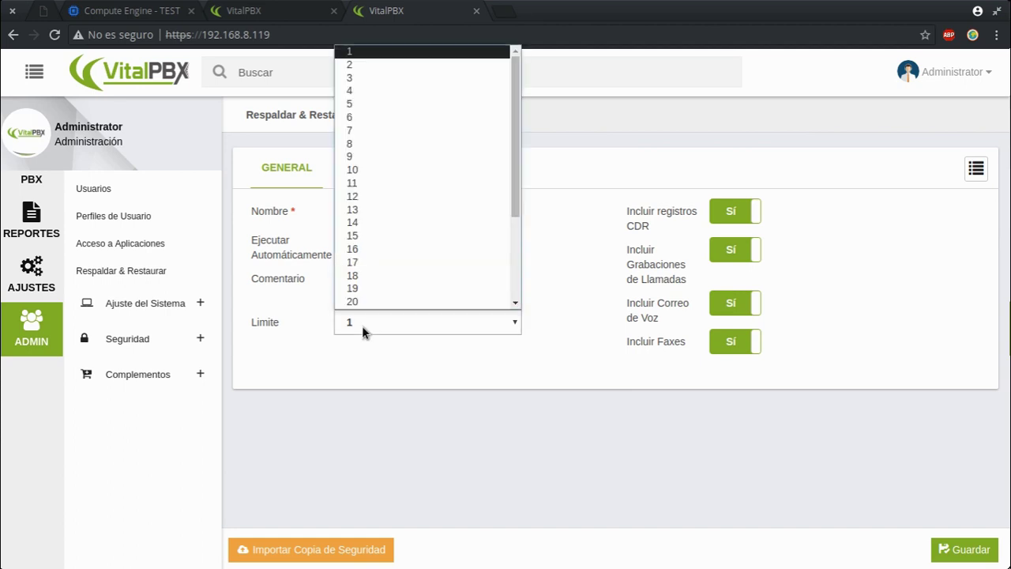
pyautogui.click(443, 79)
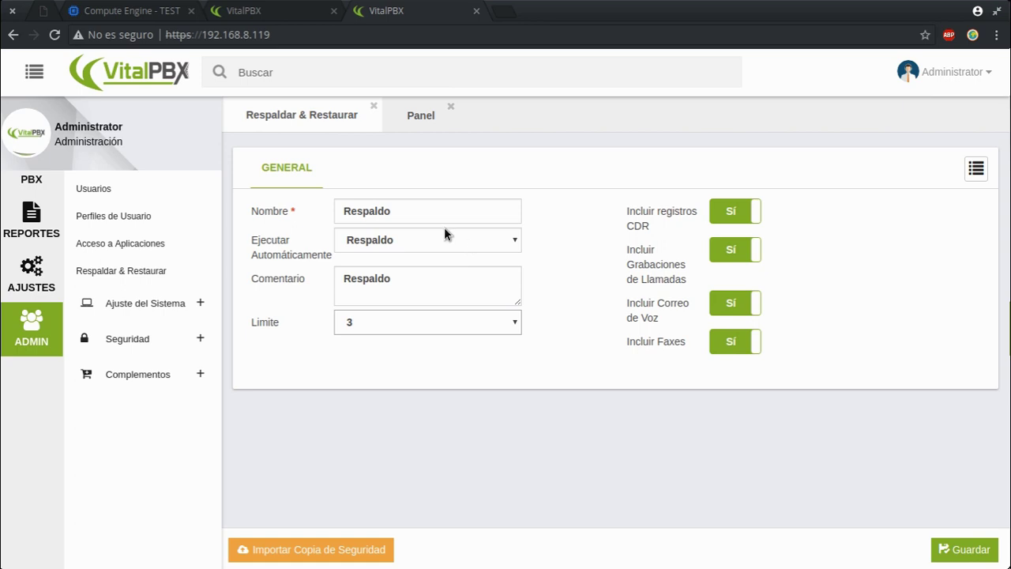
pyautogui.click(720, 209)
# Step: Set CDR, call recordings, voicemail and faxes to No, then save the Respaldo backup
pyautogui.click(718, 210)
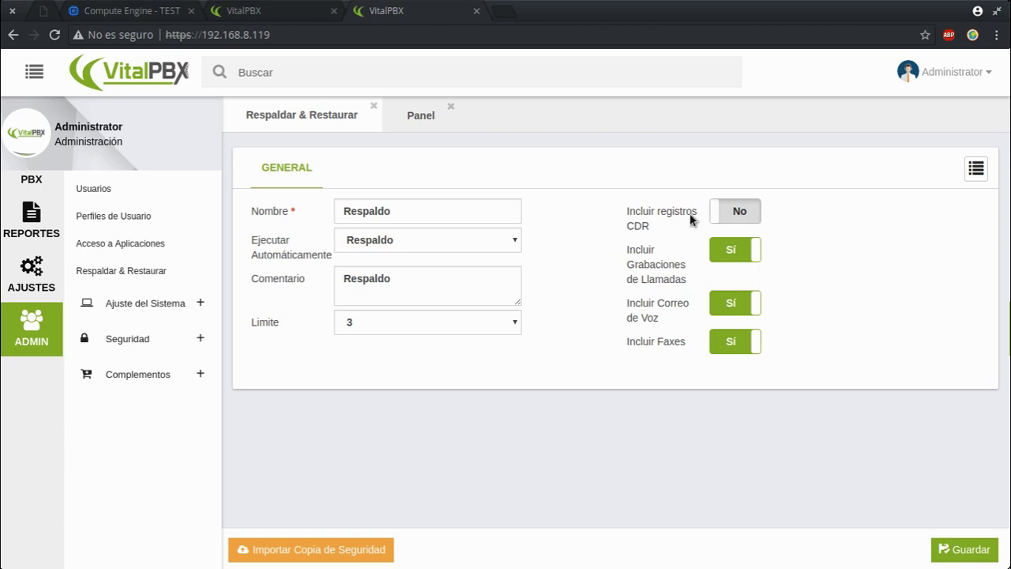
pyautogui.click(734, 252)
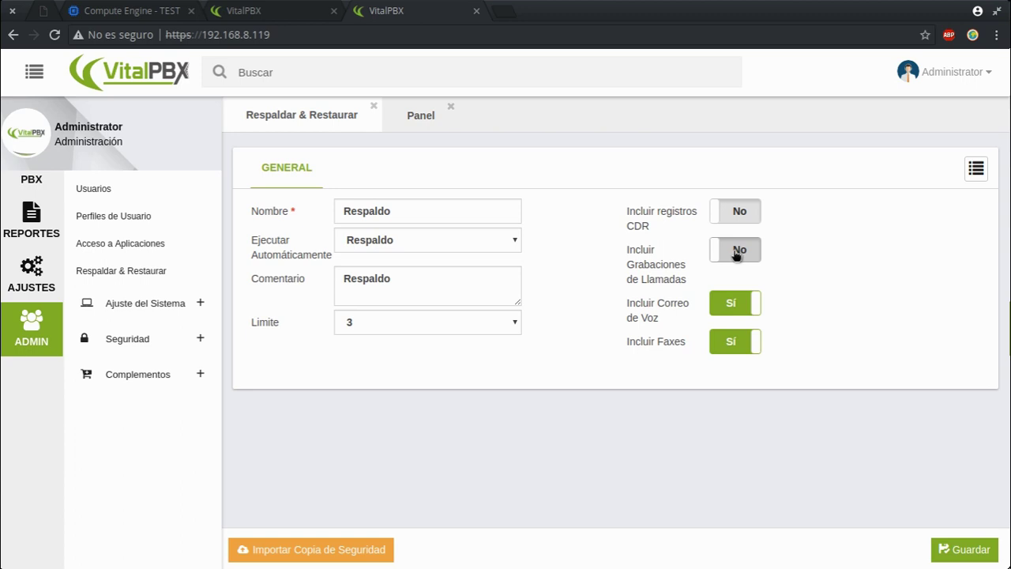
pyautogui.moveTo(660, 267)
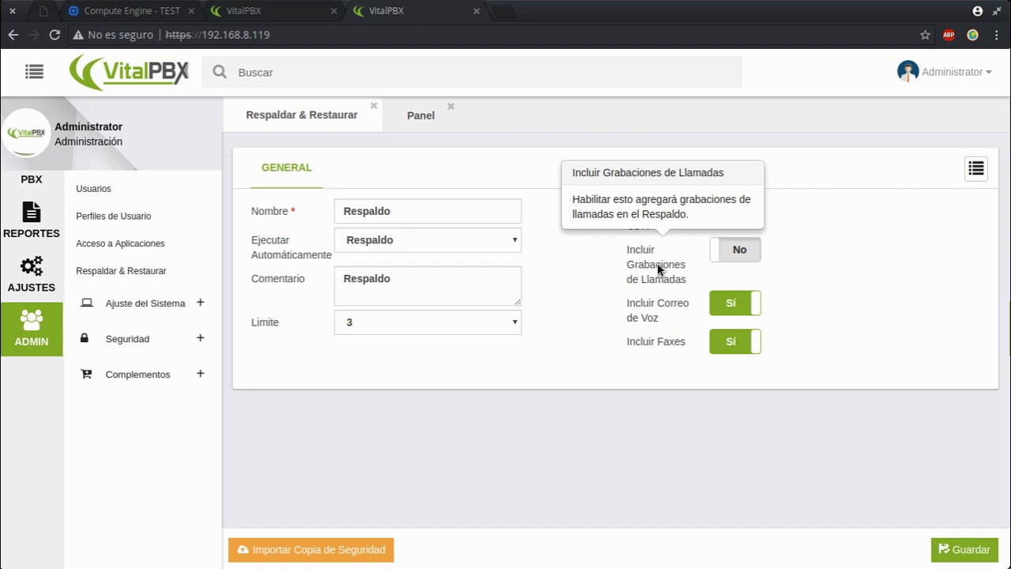
pyautogui.click(725, 308)
pyautogui.click(730, 342)
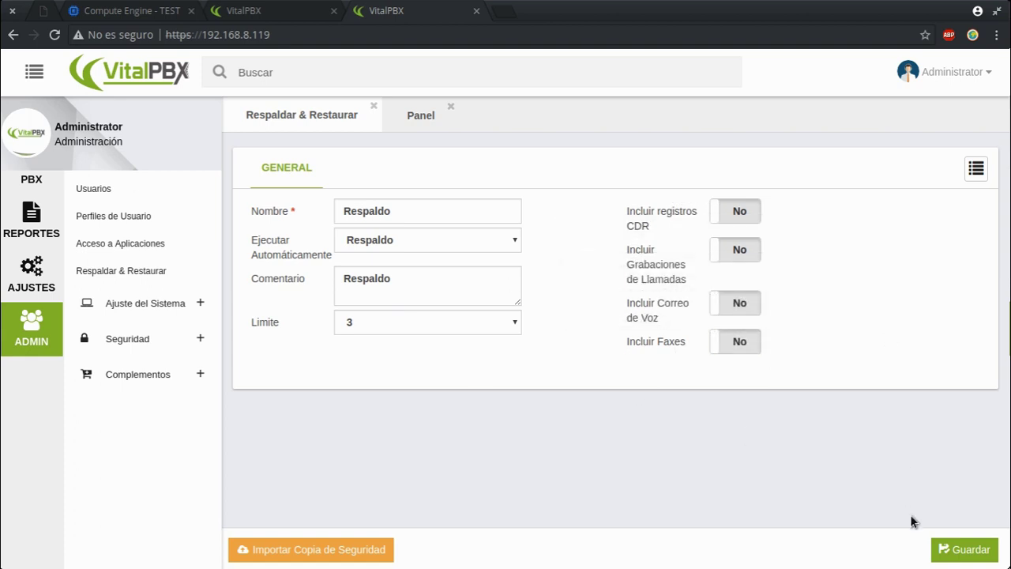
pyautogui.click(950, 548)
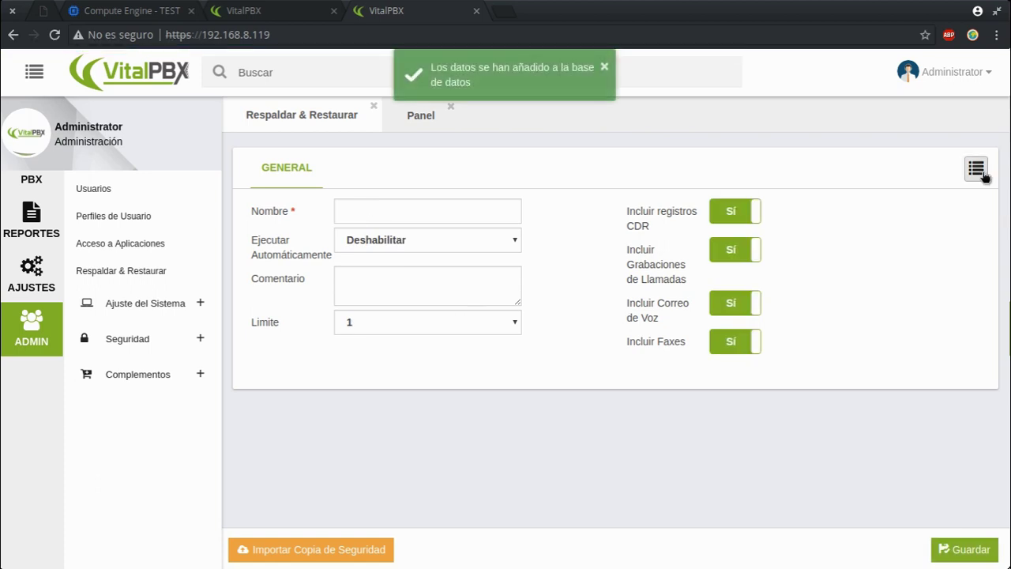
# Step: Review the vitalpbx VM in Google Cloud, then load the saved Respaldo backup profile
pyautogui.click(110, 16)
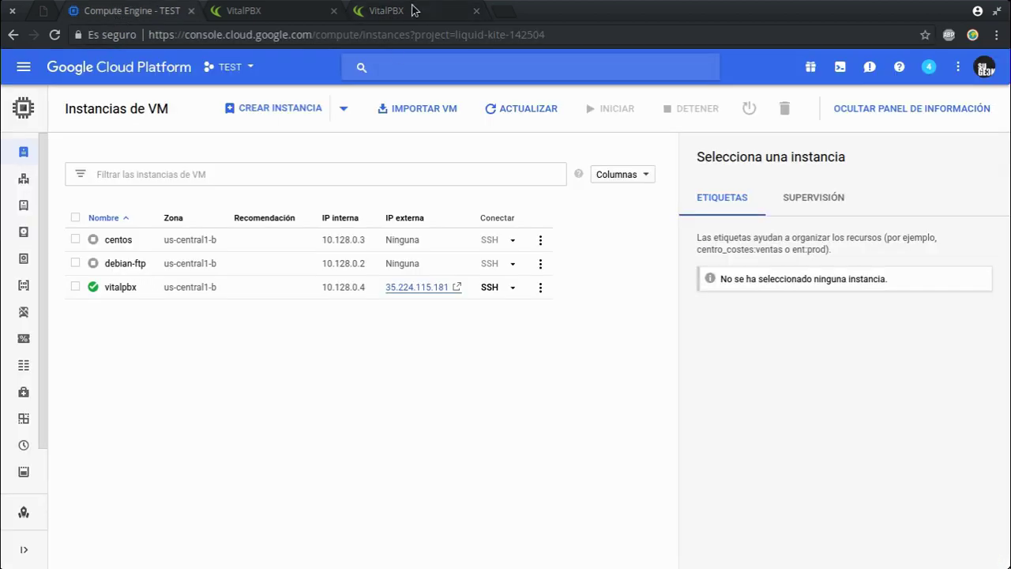
pyautogui.click(411, 16)
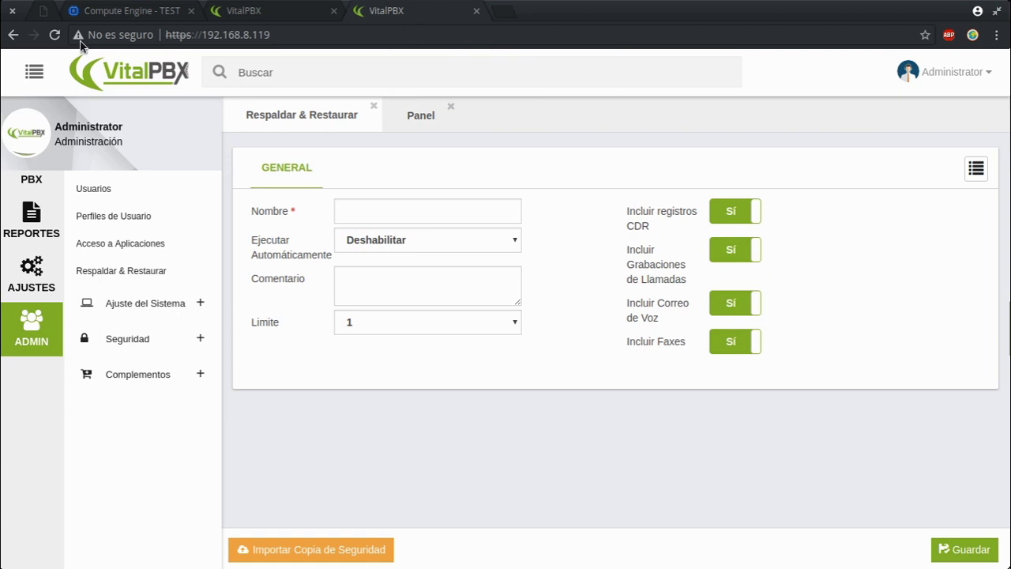
pyautogui.click(105, 13)
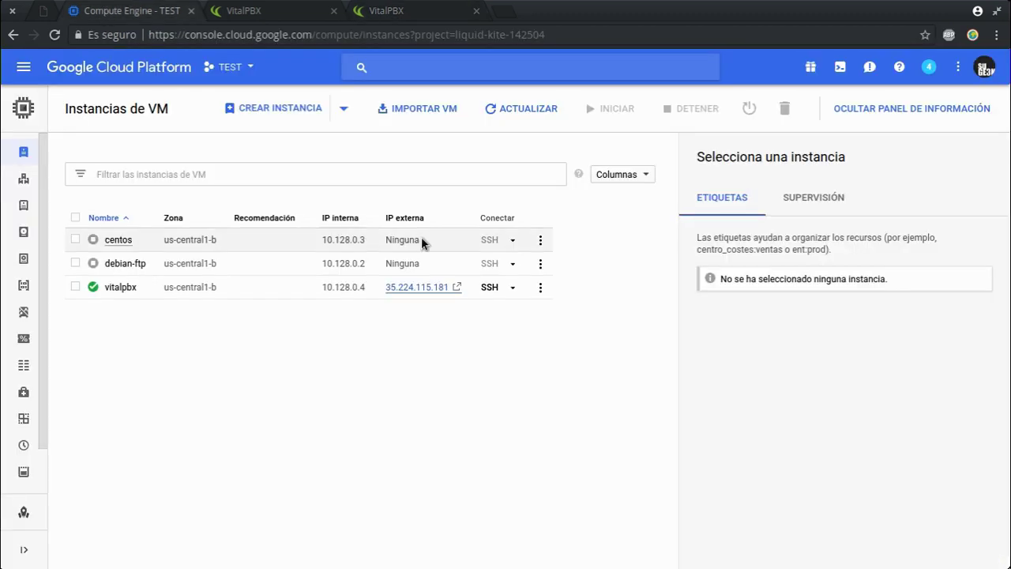
pyautogui.click(406, 10)
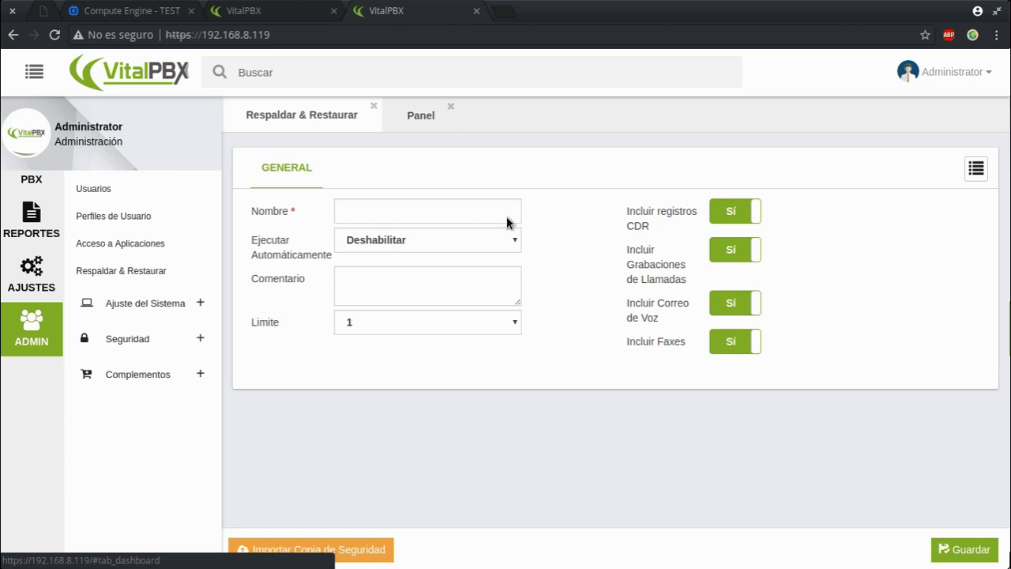
pyautogui.click(109, 9)
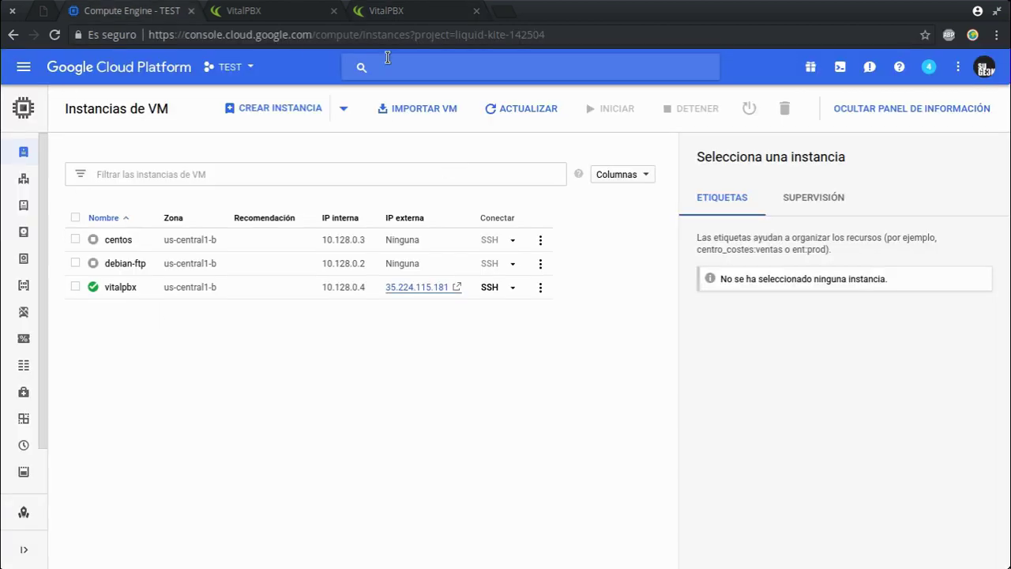
pyautogui.click(397, 10)
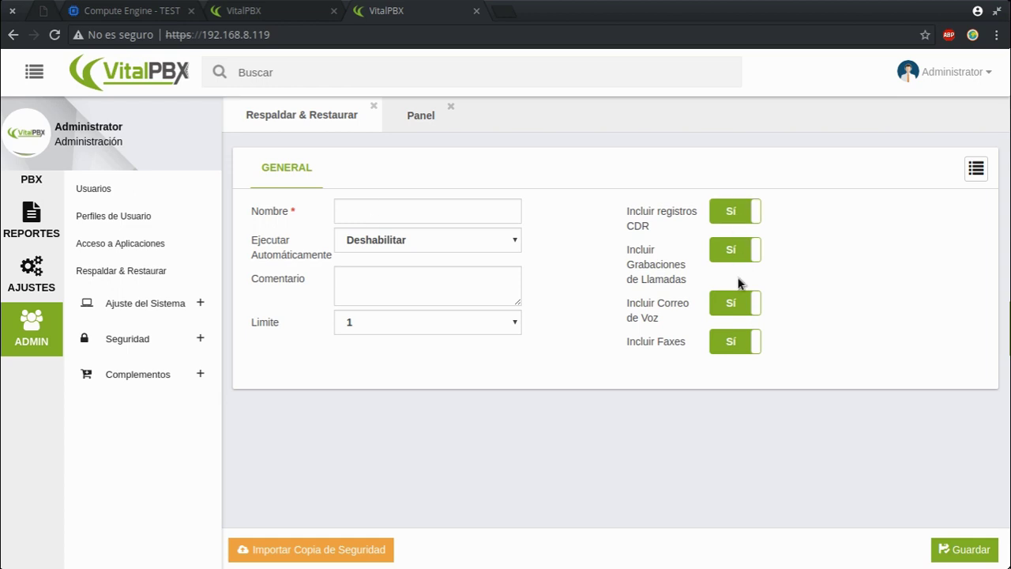
pyautogui.click(138, 12)
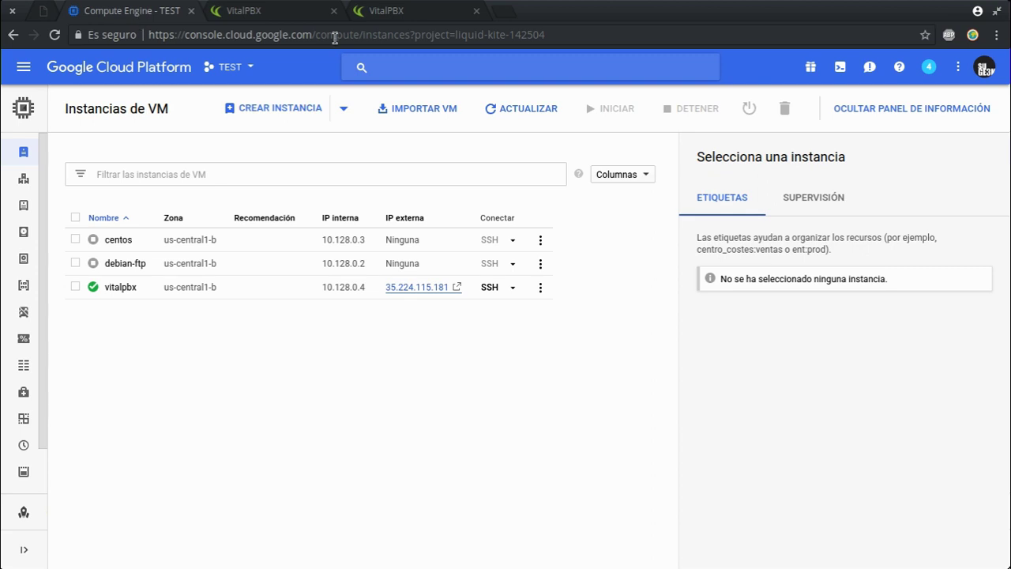
pyautogui.click(385, 9)
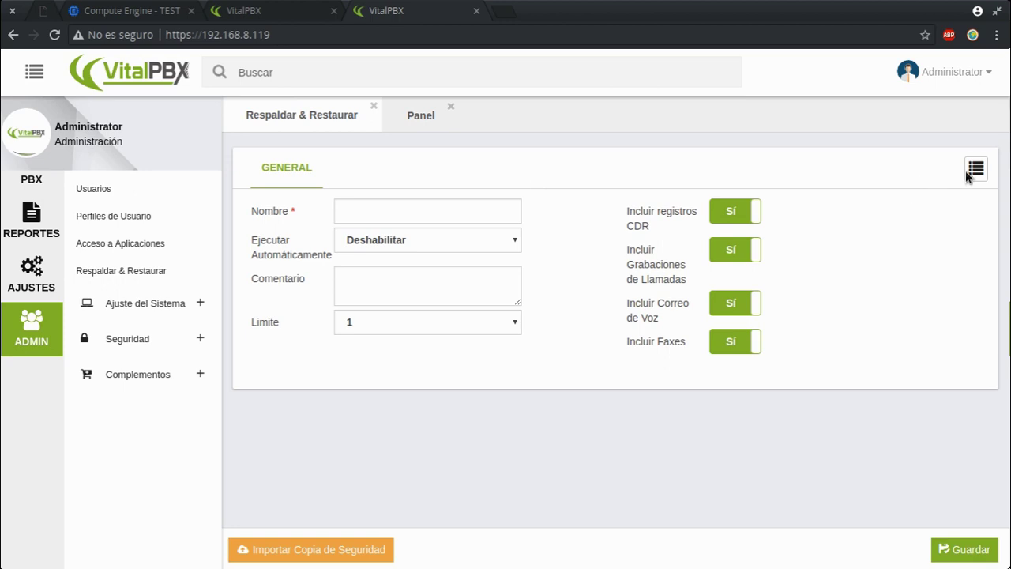
pyautogui.click(976, 169)
pyautogui.click(909, 157)
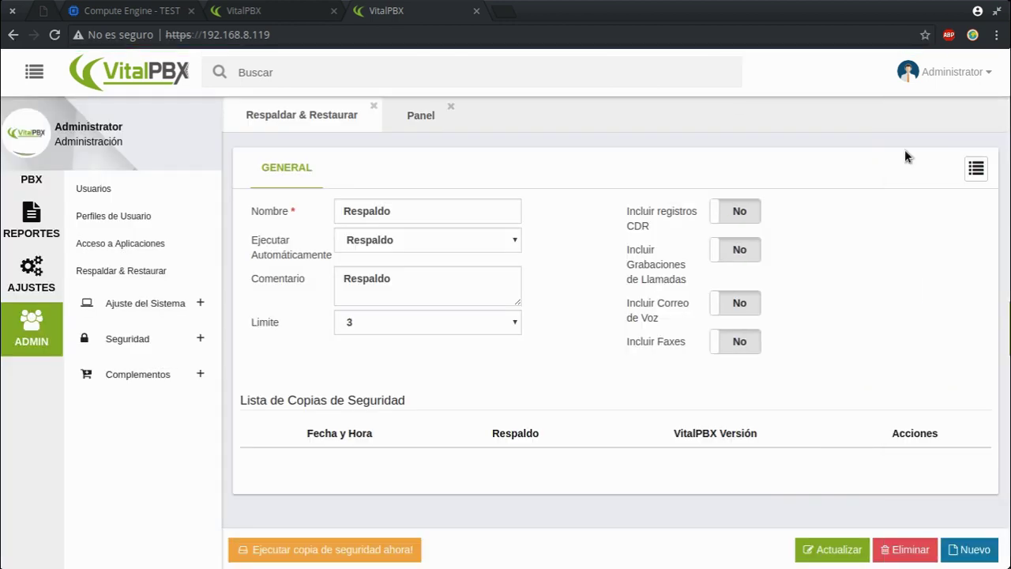
# Step: Run the Respaldo backup now, producing vitalpbx-1525757662.tar (2.01 MB, version 2.0.1-1)
pyautogui.click(331, 550)
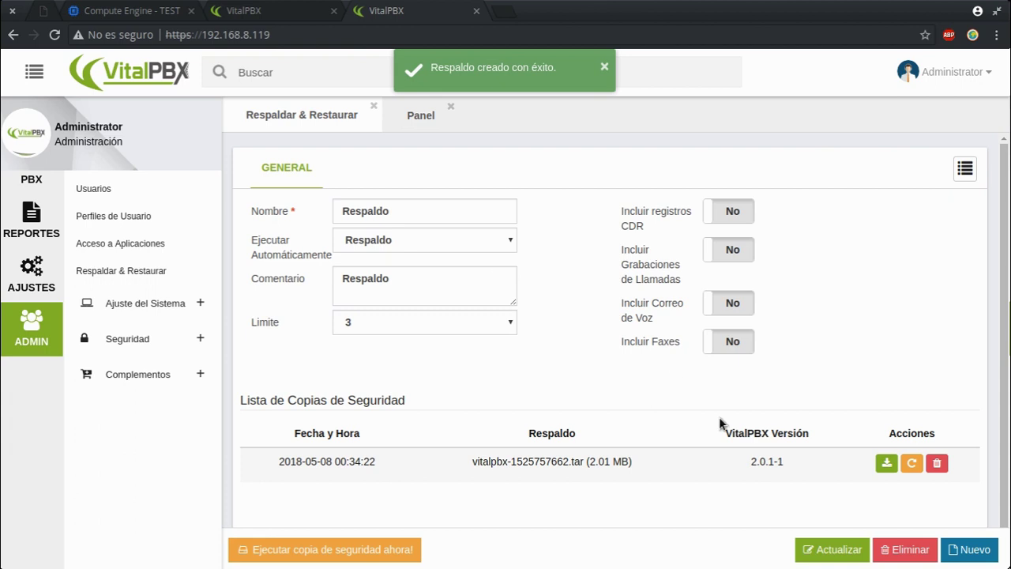
pyautogui.moveTo(276, 467); pyautogui.dragTo(377, 468)
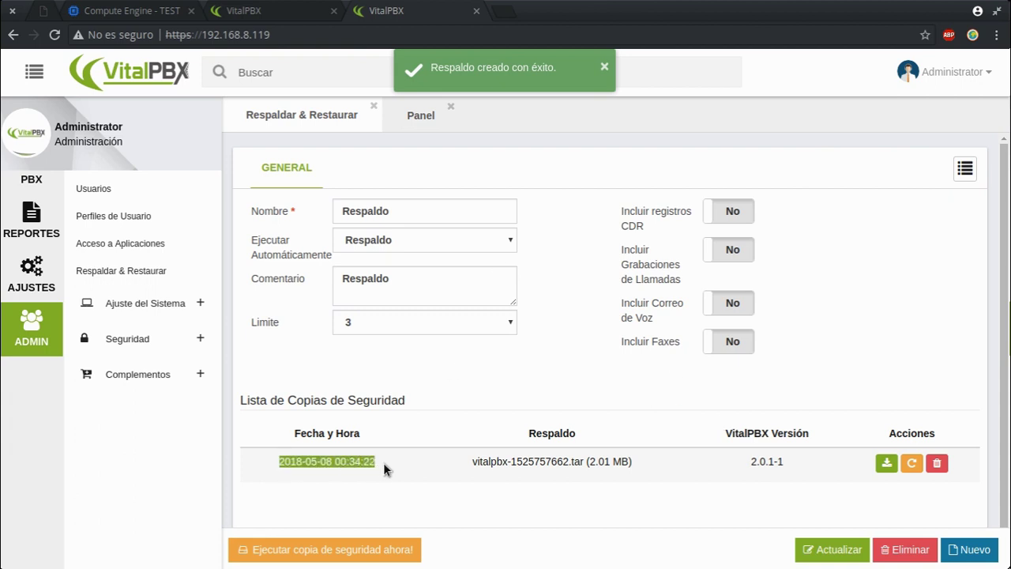
pyautogui.moveTo(632, 464); pyautogui.dragTo(596, 466)
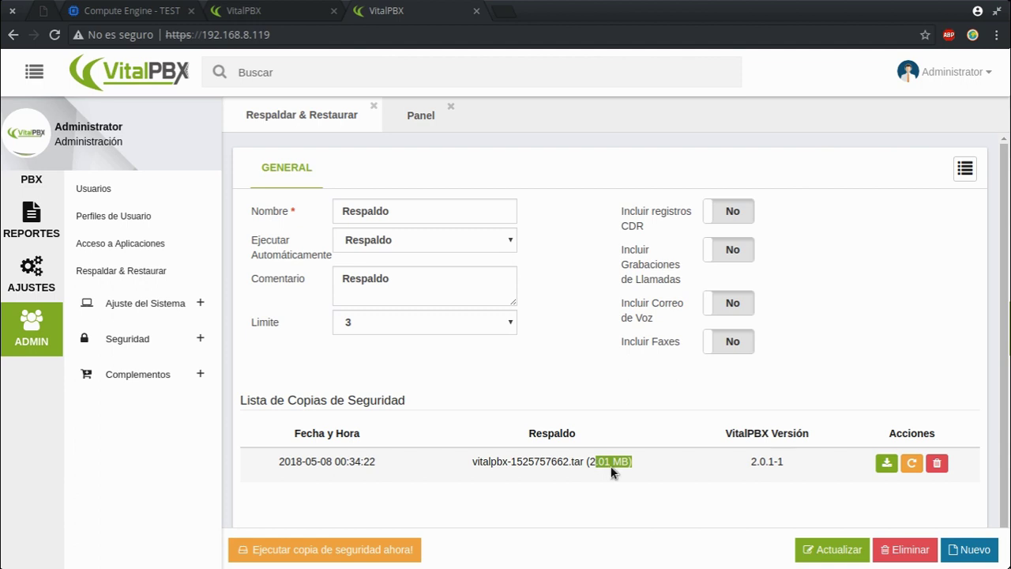
pyautogui.moveTo(728, 471); pyautogui.dragTo(803, 469)
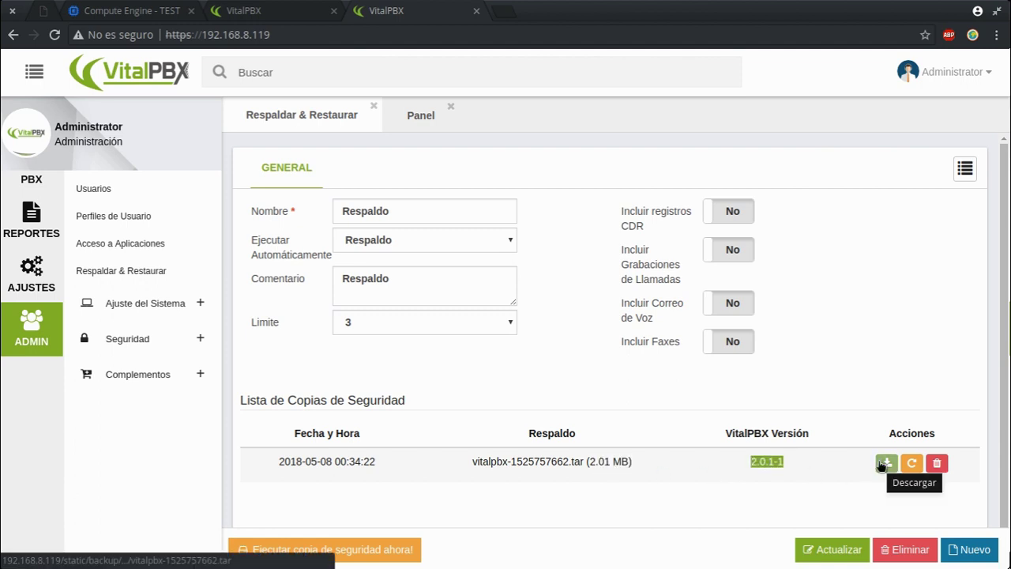
pyautogui.click(882, 484)
# Step: Download vitalpbx-1525757662.tar and confirm it in the browser's full downloads list
pyautogui.click(886, 465)
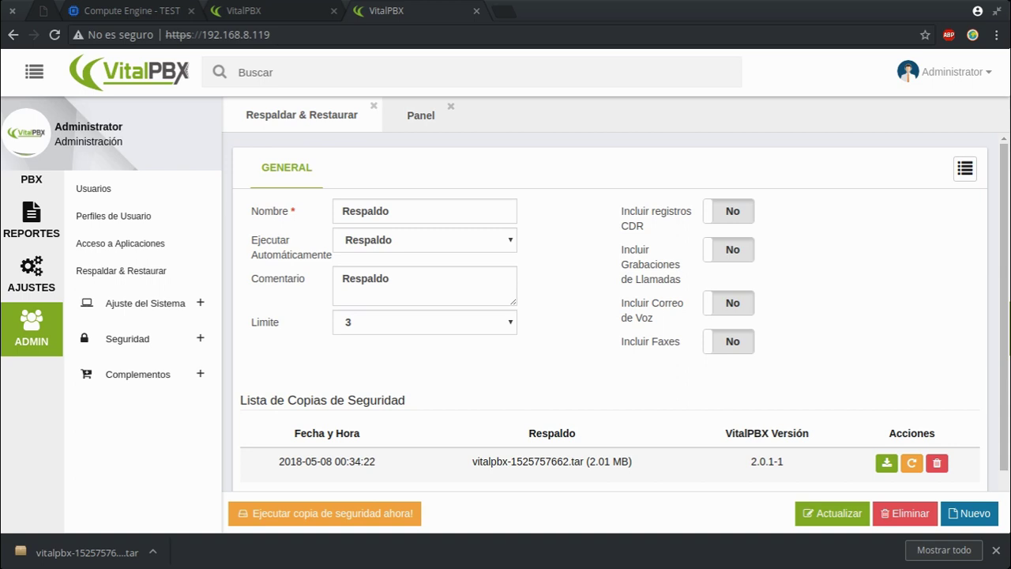
pyautogui.click(153, 552)
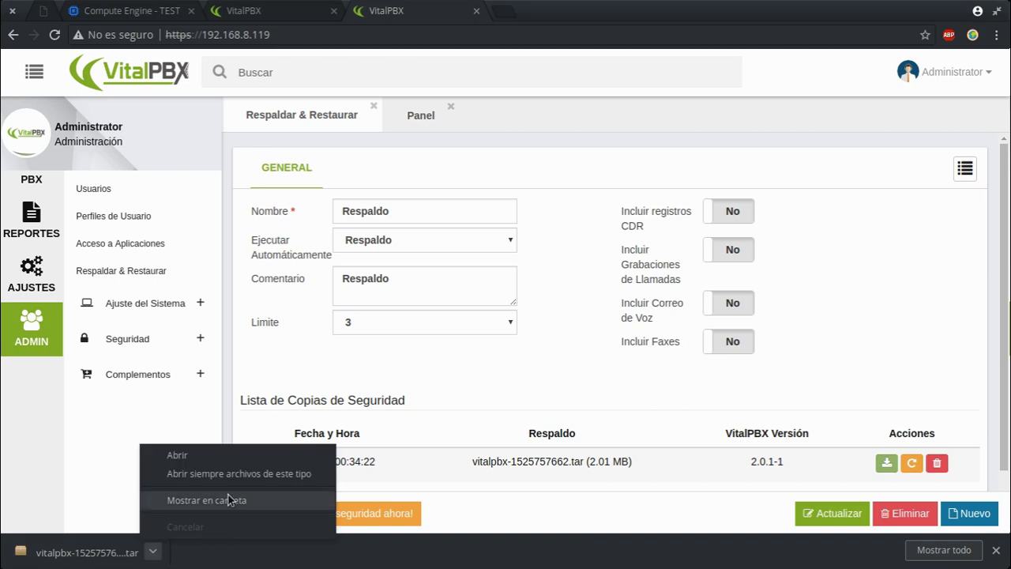
pyautogui.click(958, 558)
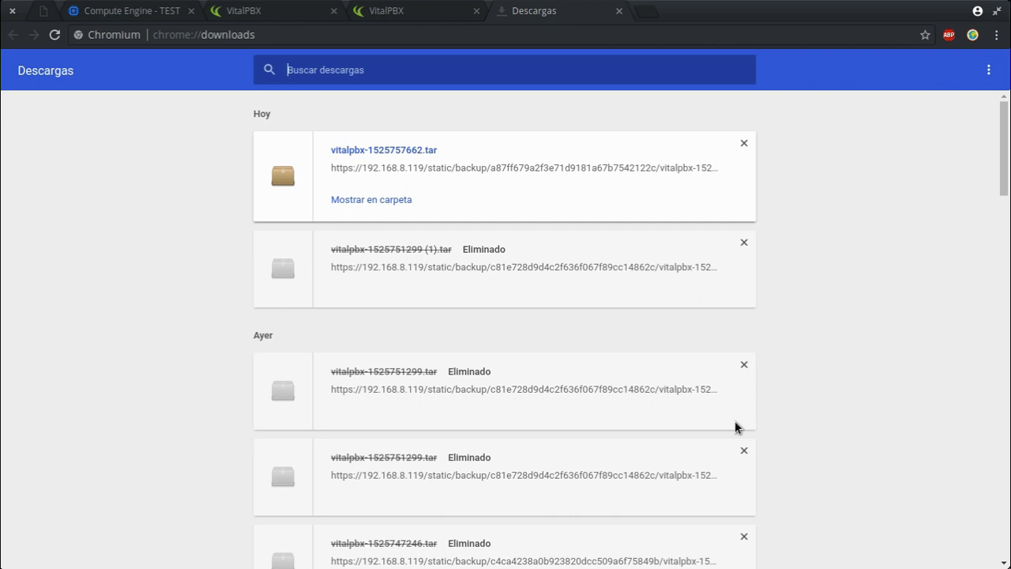
pyautogui.click(619, 12)
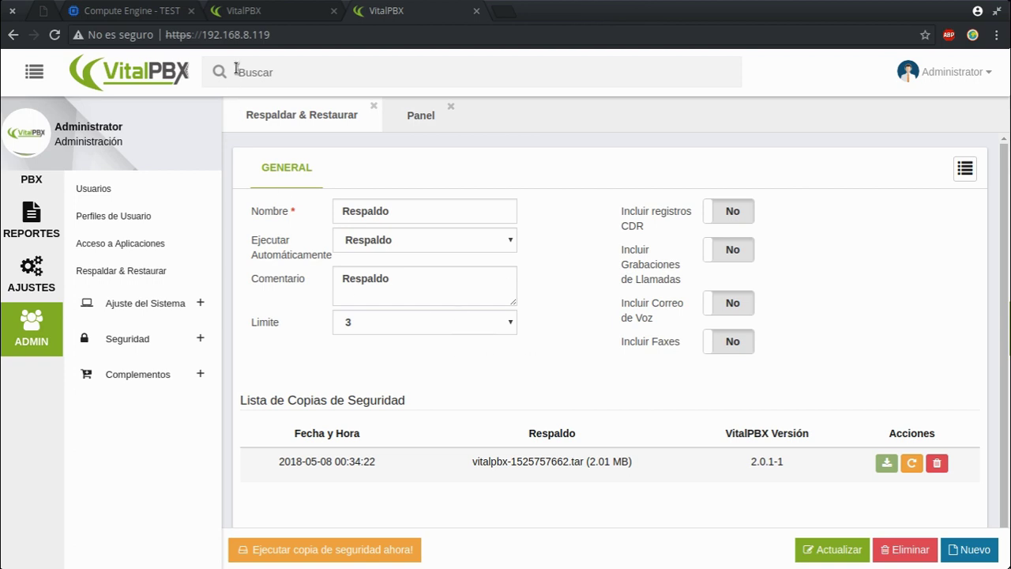
pyautogui.click(276, 11)
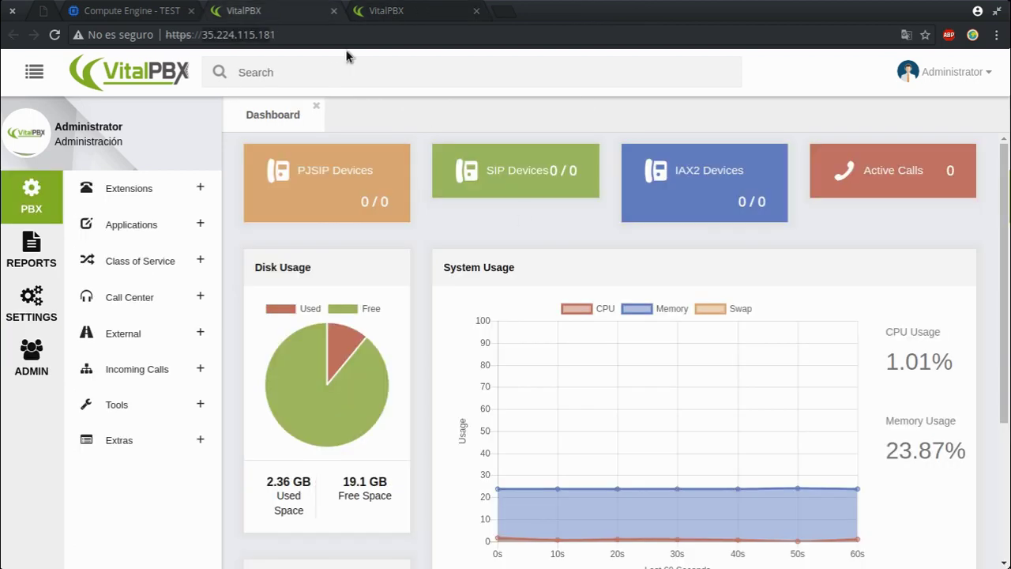
pyautogui.click(360, 11)
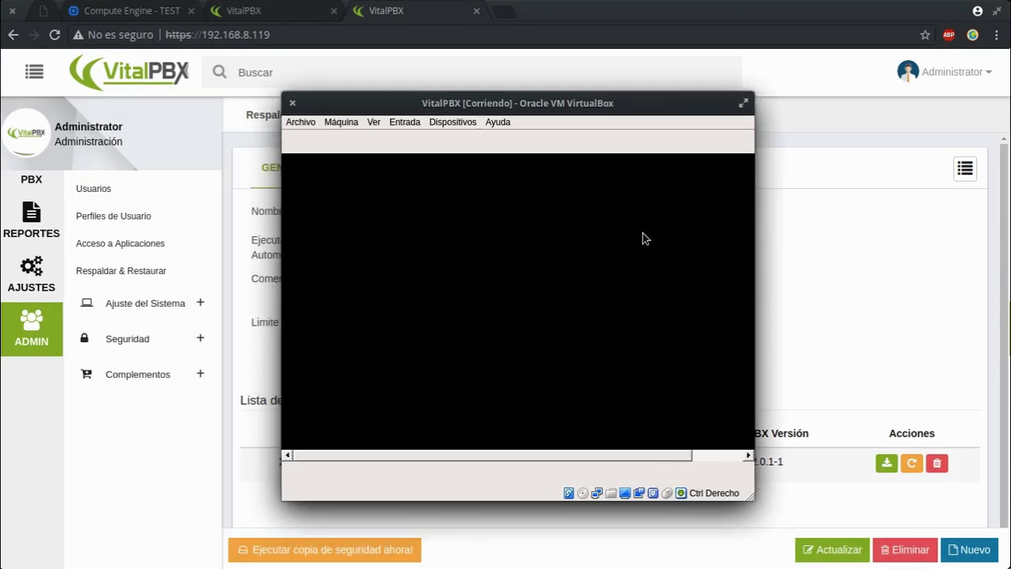
# Step: Check the local VitalPBX VM's hostname, then view the cloud dashboard at 35.224.115.181
pyautogui.click(643, 237)
pyautogui.press('Return')
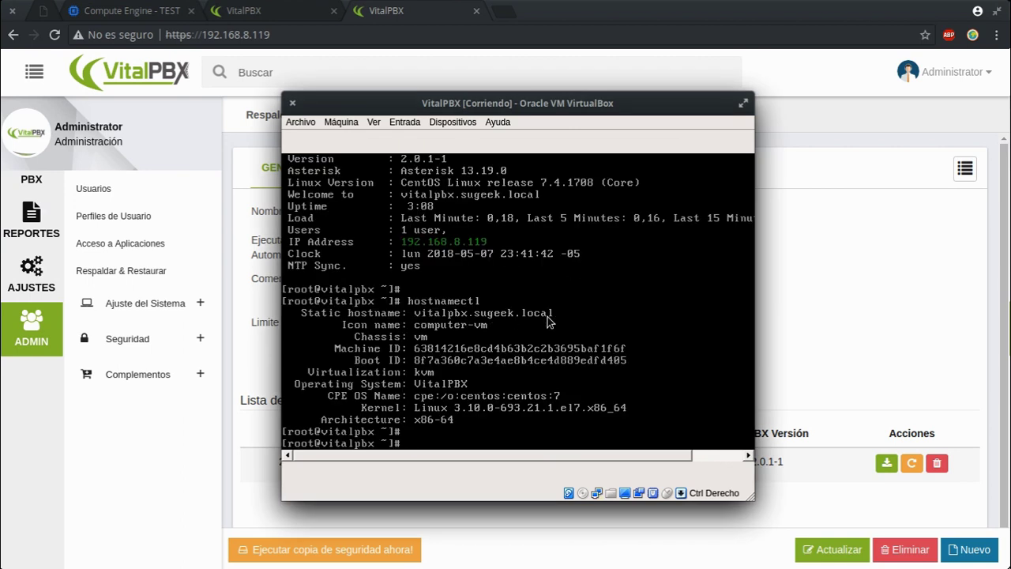
pyautogui.click(320, 63)
pyautogui.click(261, 11)
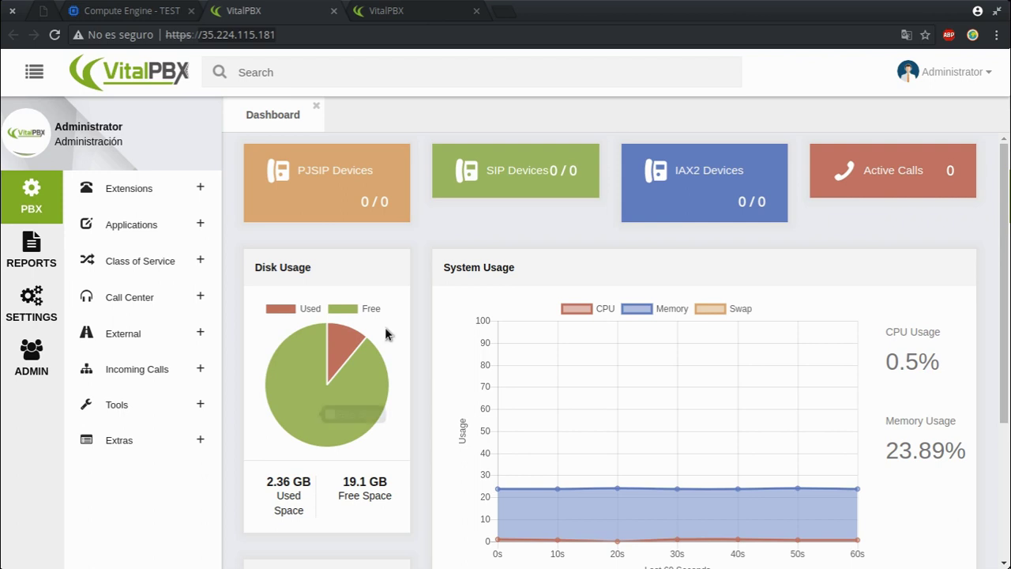
pyautogui.hotkey('ctrl', 'alt', 't')
pyautogui.write('ssh admin@')
pyautogui.write('/35.224.115.181')
pyautogui.press('Left')
pyautogui.press('Left')
pyautogui.press('Left')
pyautogui.press('Left')
pyautogui.press('Left')
pyautogui.press('Left')
pyautogui.press('Left')
pyautogui.press('Left')
pyautogui.press('Left')
pyautogui.press('Left')
pyautogui.press('Left')
pyautogui.press('Left')
pyautogui.press('Left')
pyautogui.press('Left')
pyautogui.press('BackSpace')
pyautogui.press('Return')
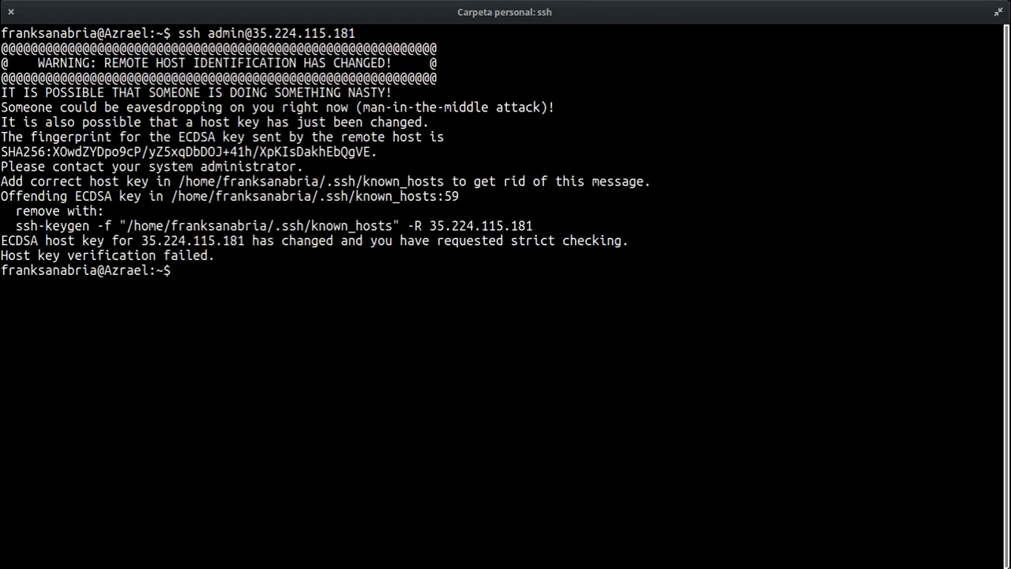
pyautogui.moveTo(546, 224); pyautogui.dragTo(4, 222)
pyautogui.hotkey('ctrl', 'c')
pyautogui.rightClick(4, 222)
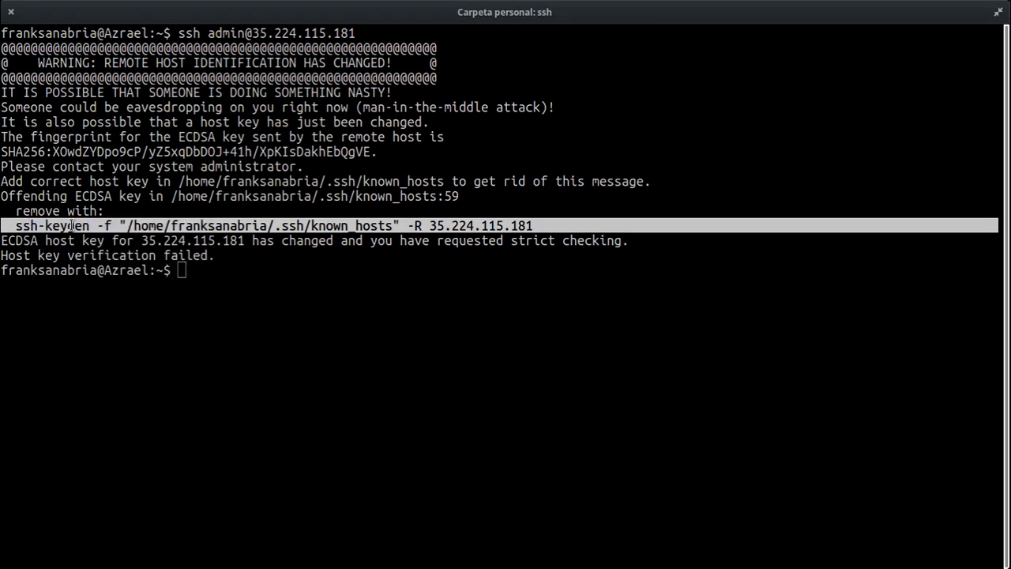
pyautogui.click(74, 225)
pyautogui.hotkey('ctrl', 'shift', 'v')
pyautogui.press('Return')
# Step: Reconnect to 35.224.115.181, accept the new host key, log in, and become root with sudo su
pyautogui.press('Up')
pyautogui.press('Up')
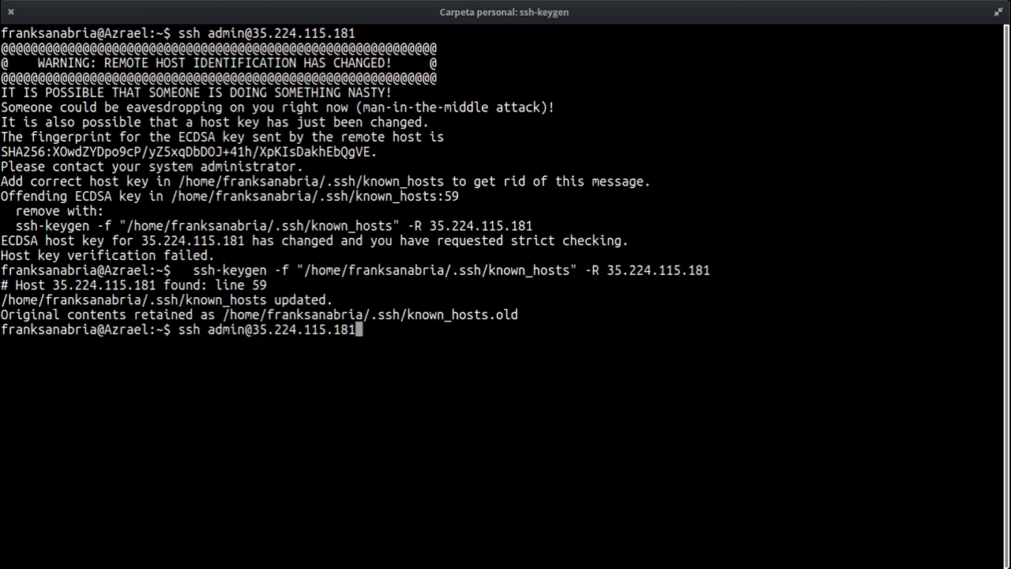
pyautogui.press('Return')
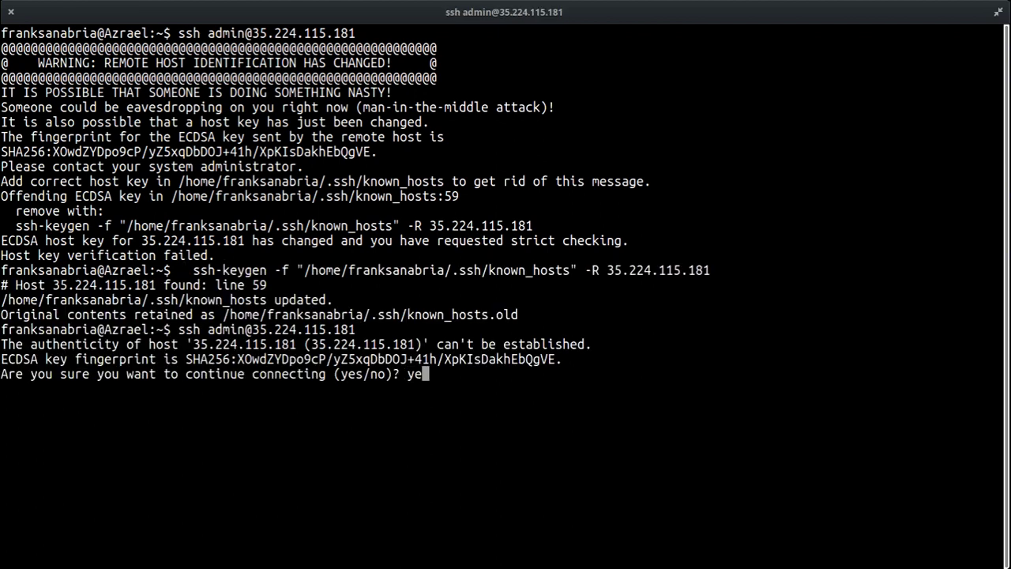
pyautogui.write('yes')
pyautogui.press('Return')
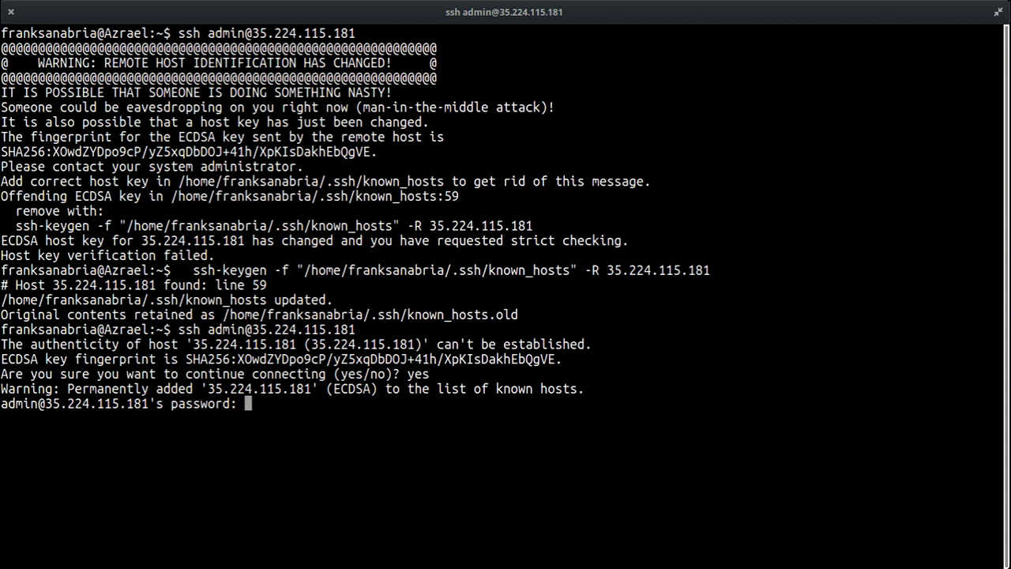
pyautogui.press('Return')
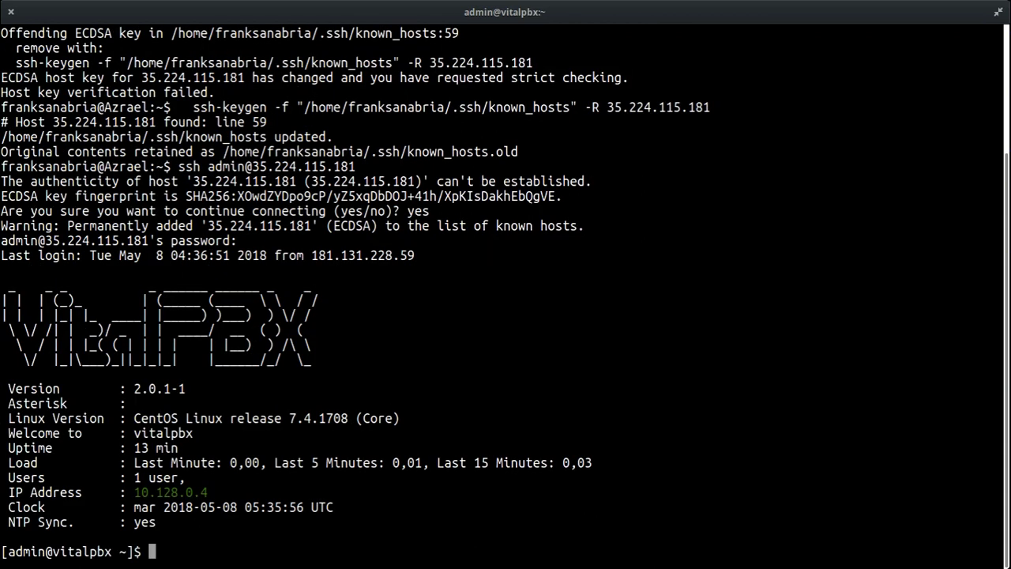
pyautogui.hotkey('ctrl', 'l')
pyautogui.write('sudo su')
pyautogui.press('Return')
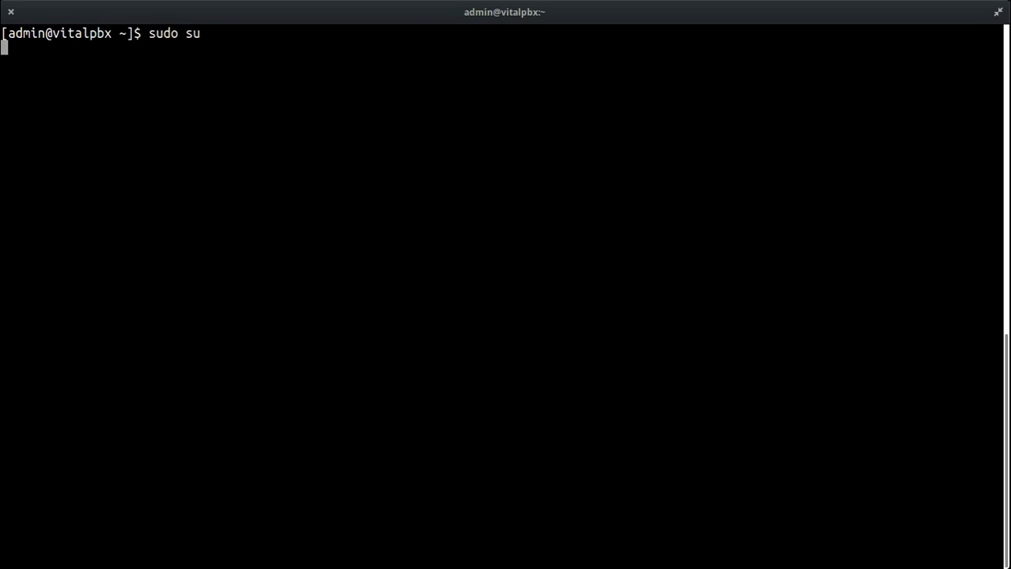
pyautogui.moveTo(134, 196); pyautogui.dragTo(188, 212)
# Step: View the empty cloud VitalPBX dashboard at 35.224.115.181, then return to the local backup page
pyautogui.click(188, 212)
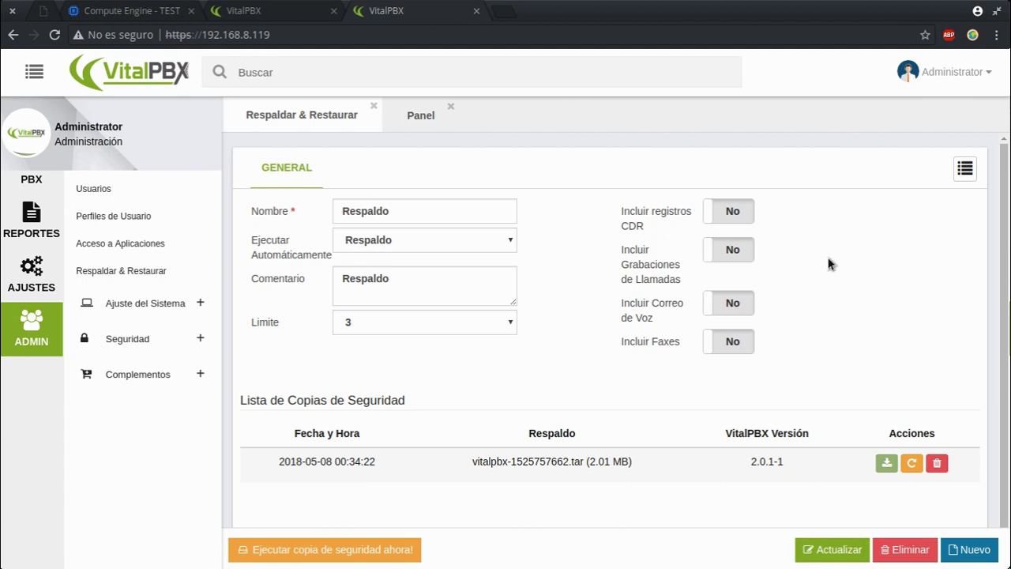
pyautogui.click(247, 11)
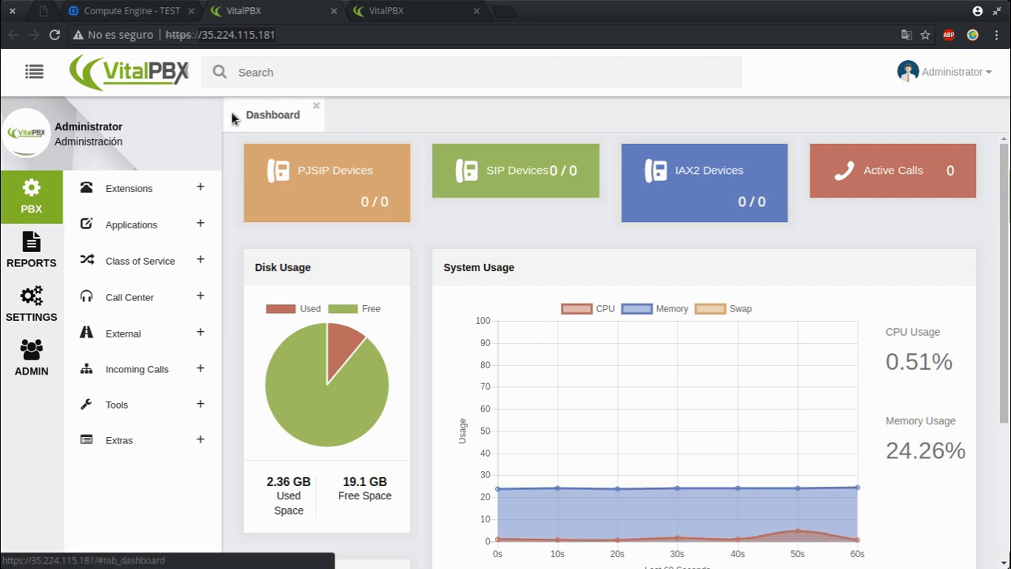
pyautogui.click(397, 8)
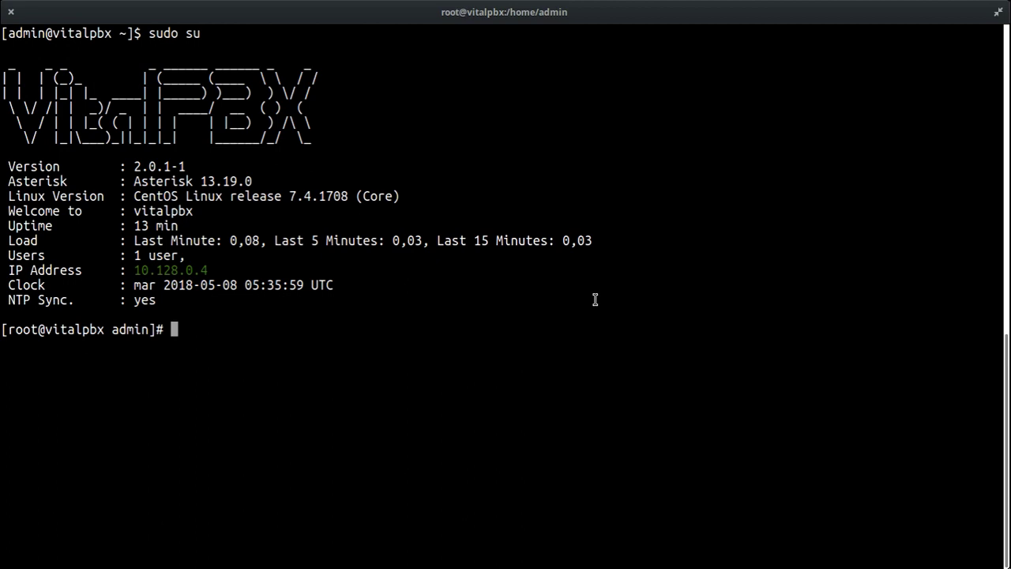
# Step: Run hostnamectl set-hostname vitalpbx.sugeek.local as root and highlight the new hostname
pyautogui.write('hostname')
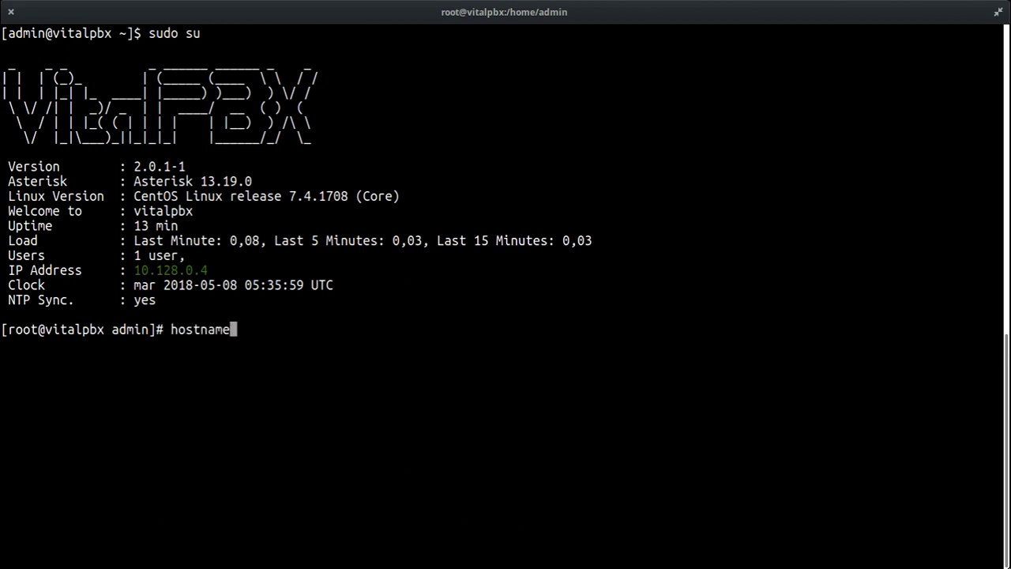
pyautogui.write('ctl set-hostname ')
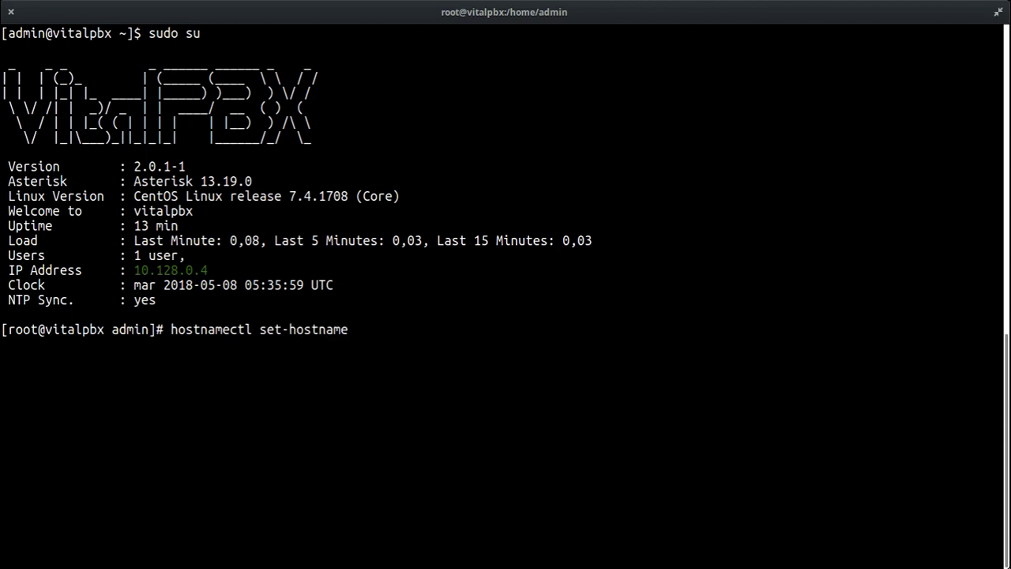
pyautogui.write('vitalpbx.sugeek.local')
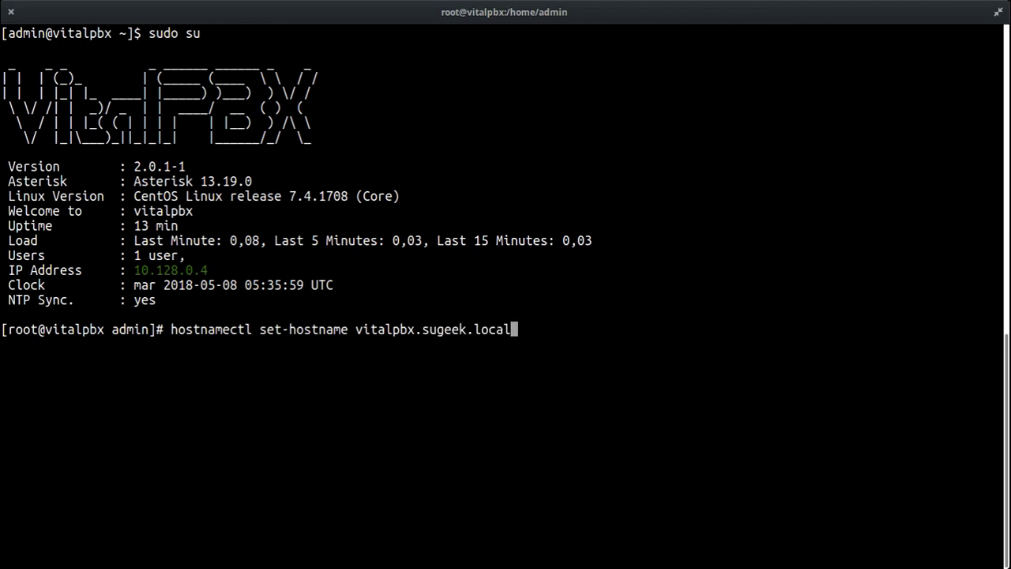
pyautogui.press('Return')
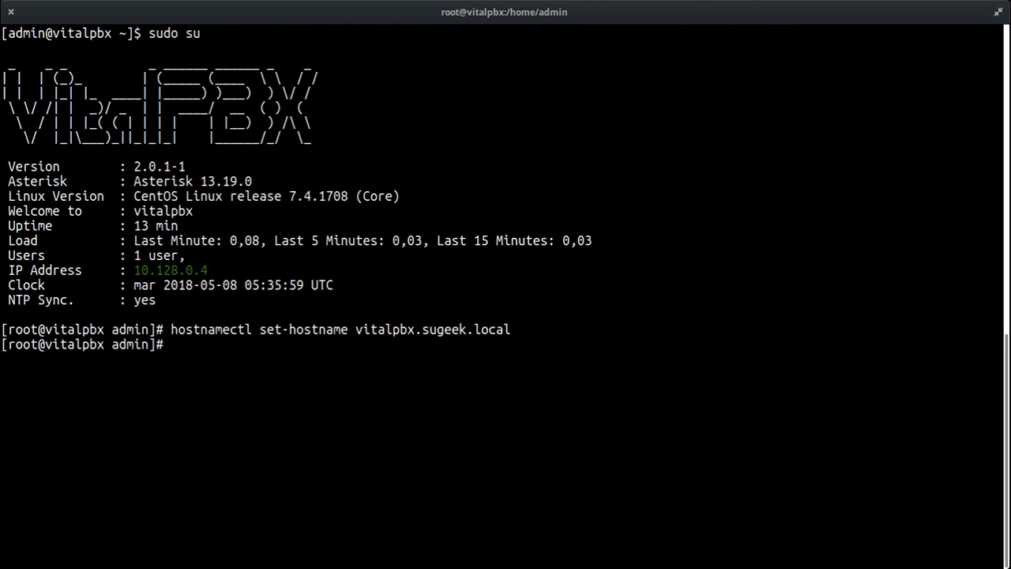
pyautogui.moveTo(357, 329); pyautogui.dragTo(510, 331)
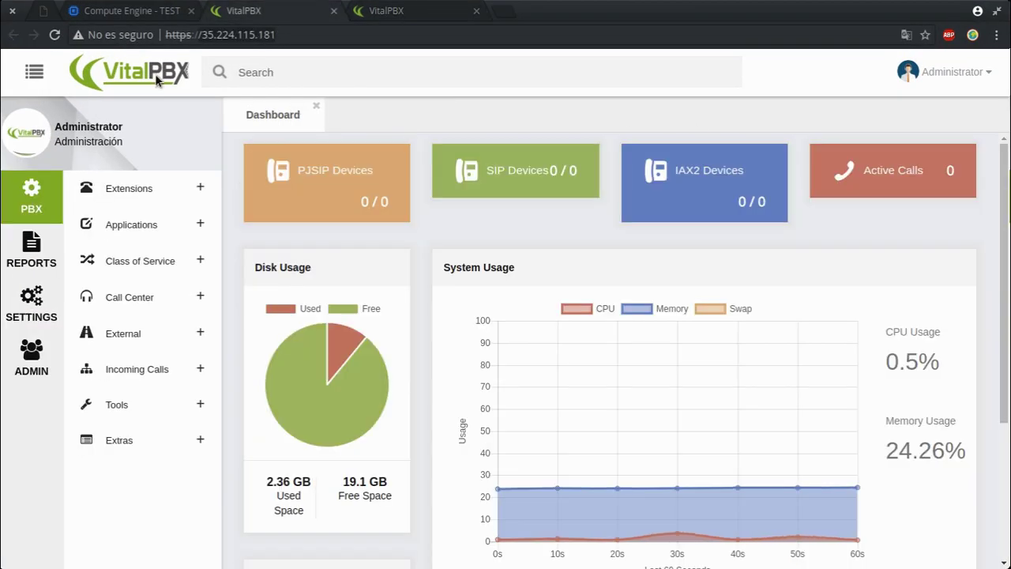
# Step: Import vitalpbx-1525757662.tar in Admin > Backup & Restore and restore it onto the cloud server
pyautogui.click(32, 356)
pyautogui.click(113, 272)
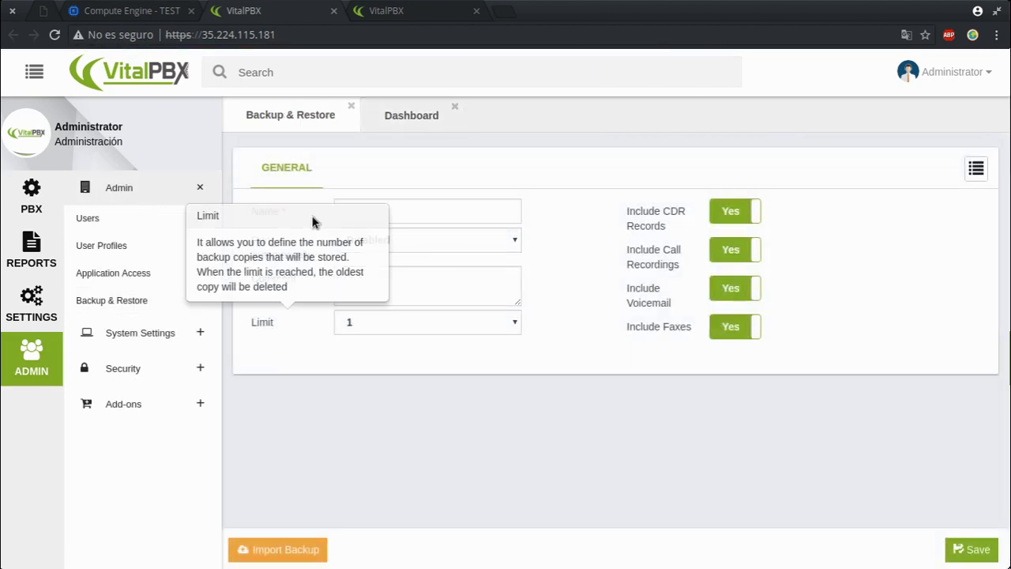
pyautogui.click(291, 539)
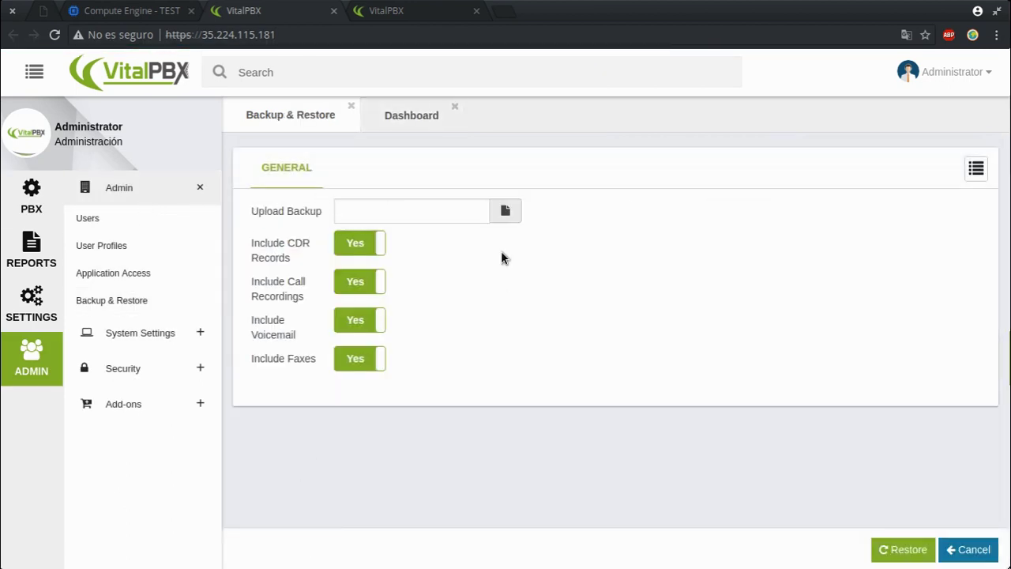
pyautogui.click(463, 212)
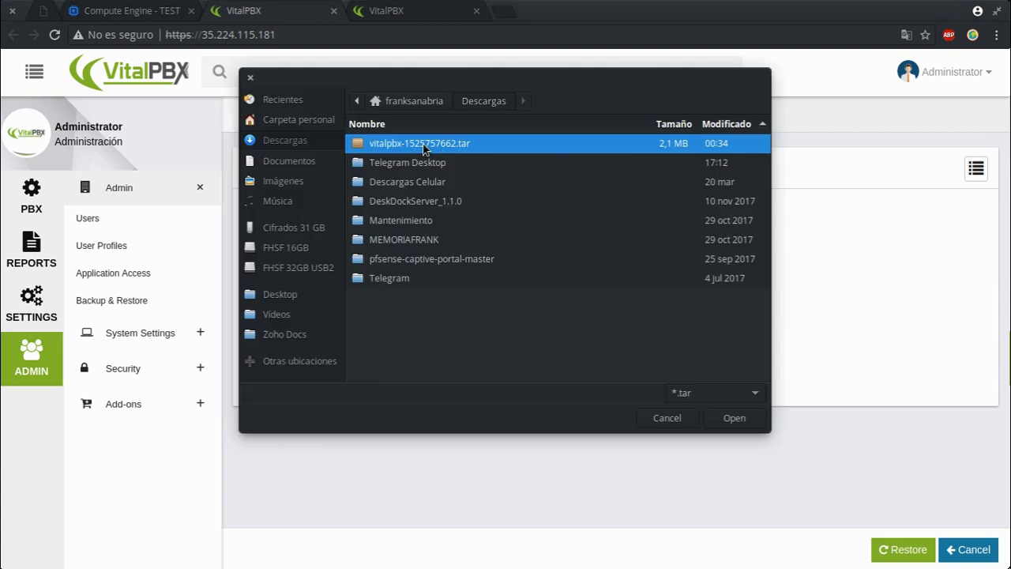
pyautogui.doubleClick(424, 147)
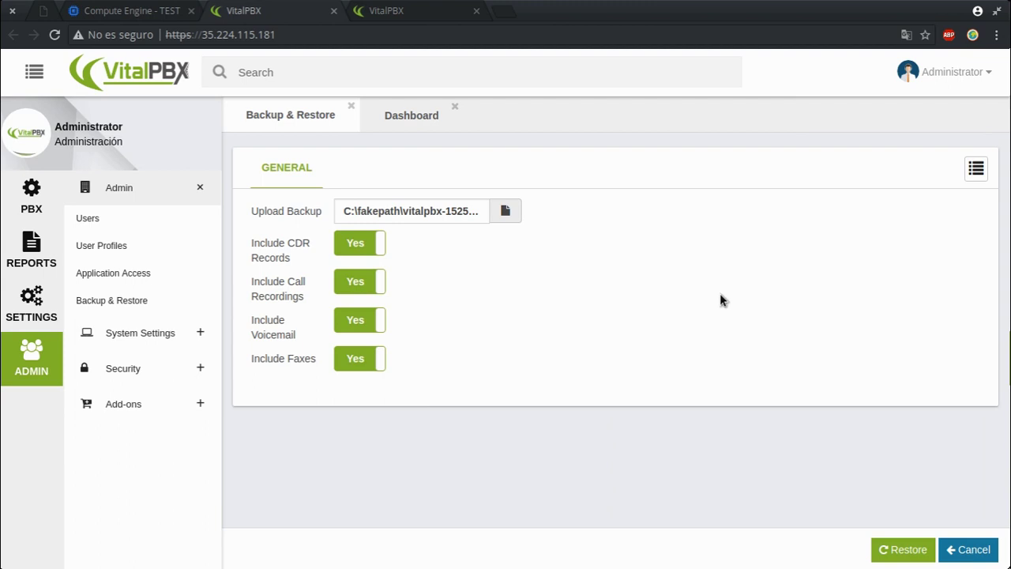
pyautogui.click(880, 545)
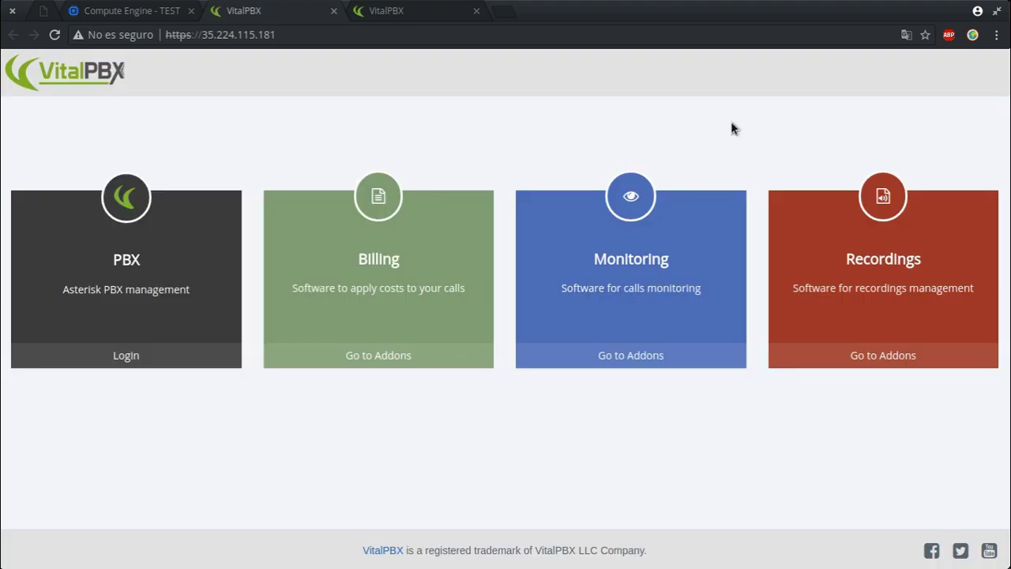
# Step: Log back in to the restored PBX with the admin credentials
pyautogui.click(126, 356)
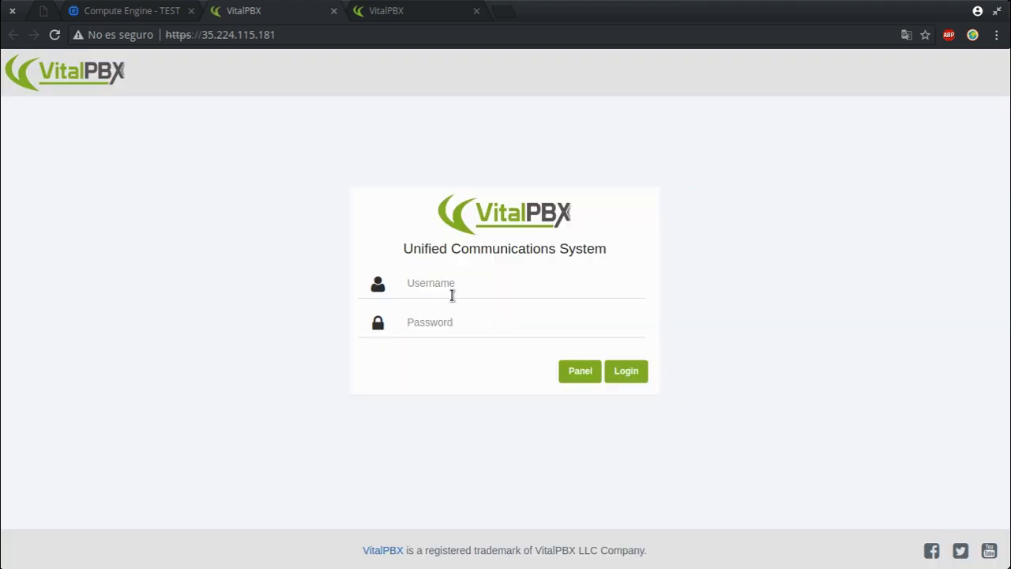
pyautogui.write('ad')
pyautogui.write('•••••••••••')
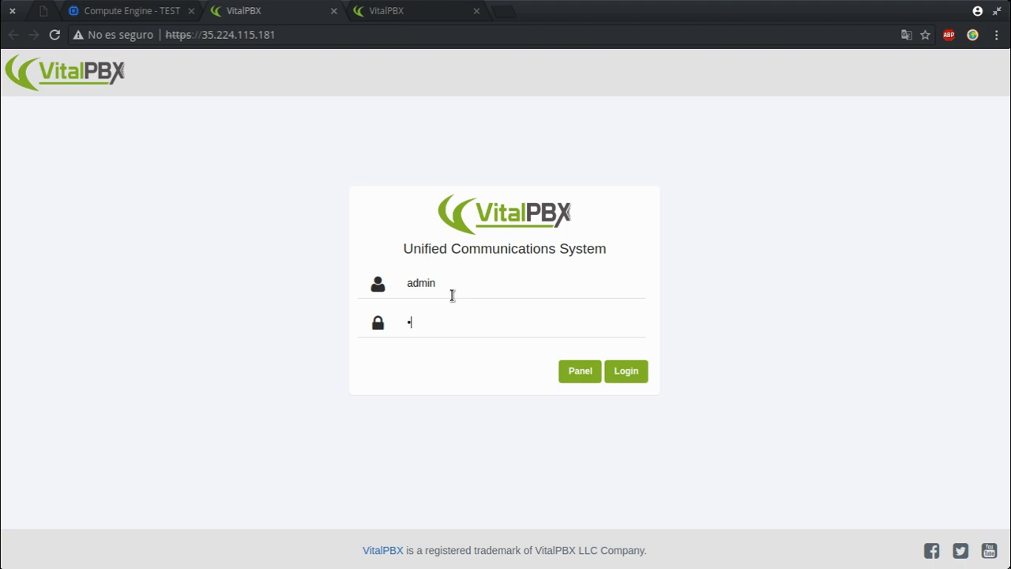
pyautogui.press('Return')
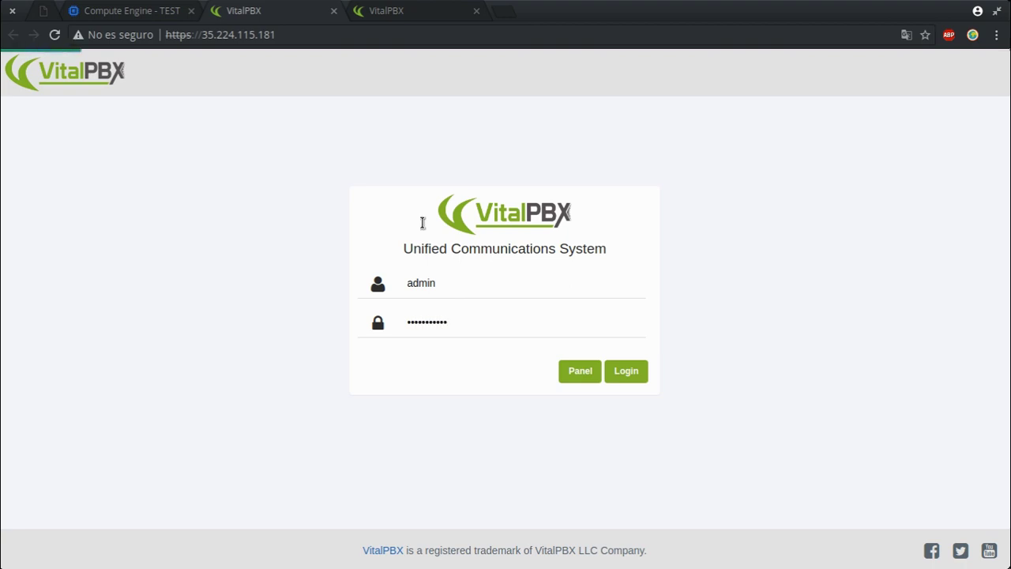
# Step: Open Admin > Ajuste del Sistema > Servidor HTTP and bring up the browser developer tools
pyautogui.click(450, 8)
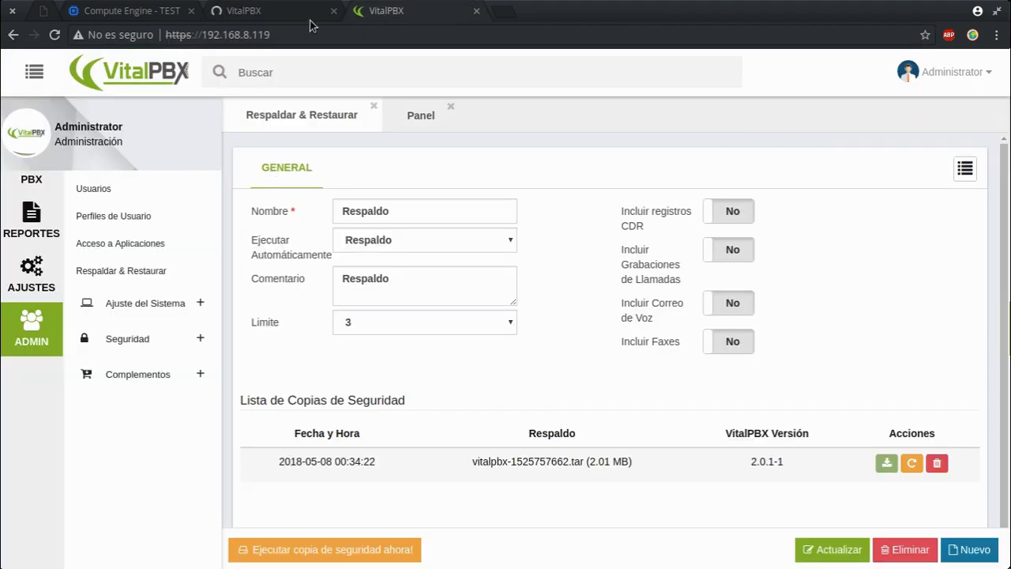
pyautogui.click(285, 10)
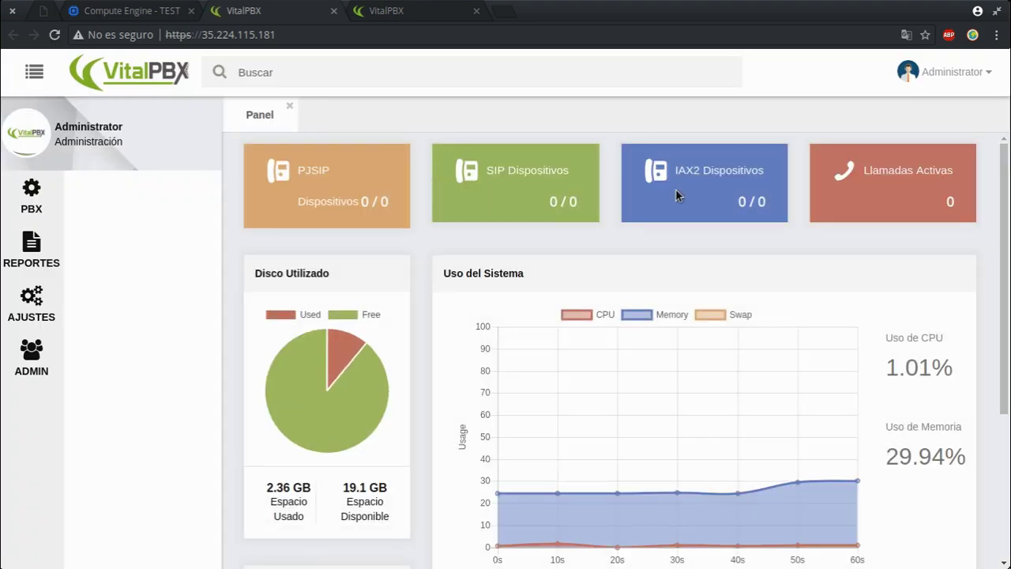
pyautogui.click(49, 354)
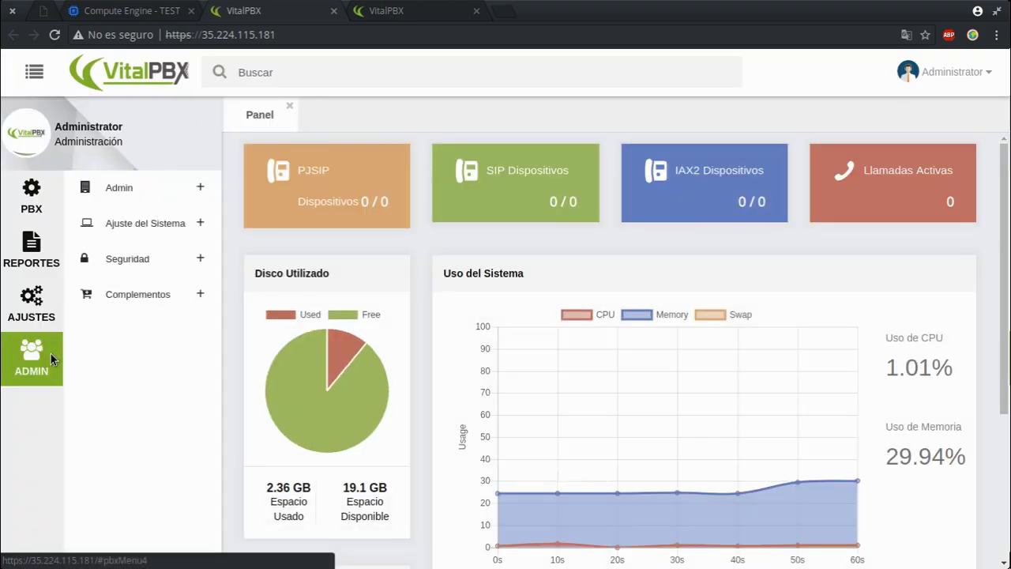
pyautogui.click(172, 227)
pyautogui.click(149, 393)
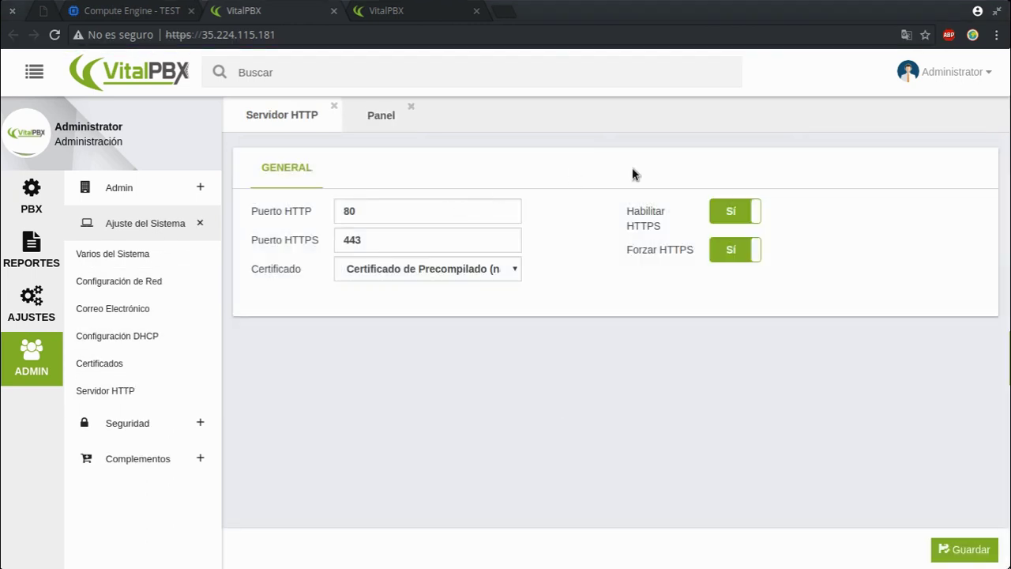
pyautogui.hotkey('ctrl', 'shift', 'i')
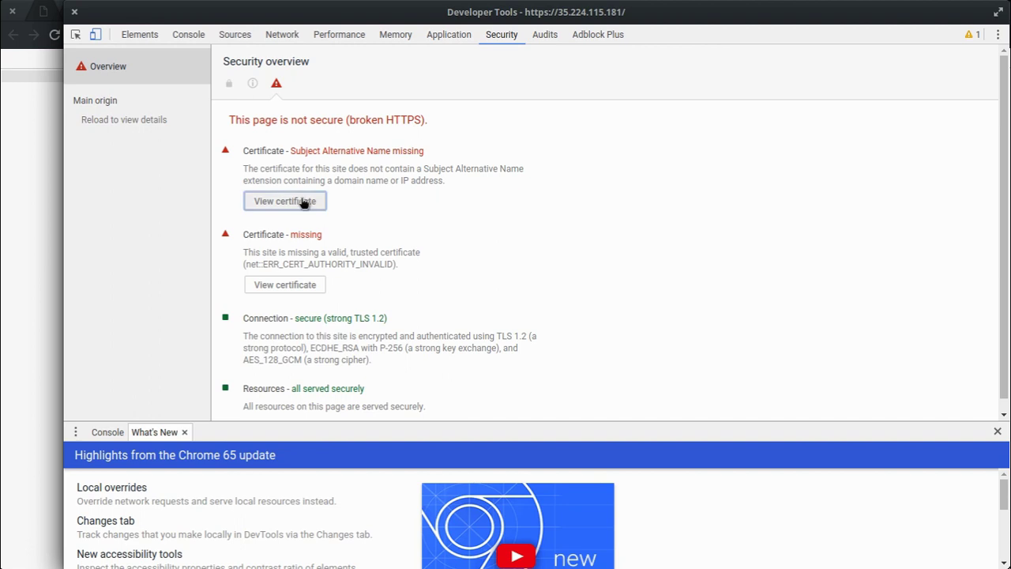
# Step: Inspect the certificate's common name vitalbpx, then close the certificate viewer and DevTools
pyautogui.click(319, 200)
pyautogui.doubleClick(514, 190)
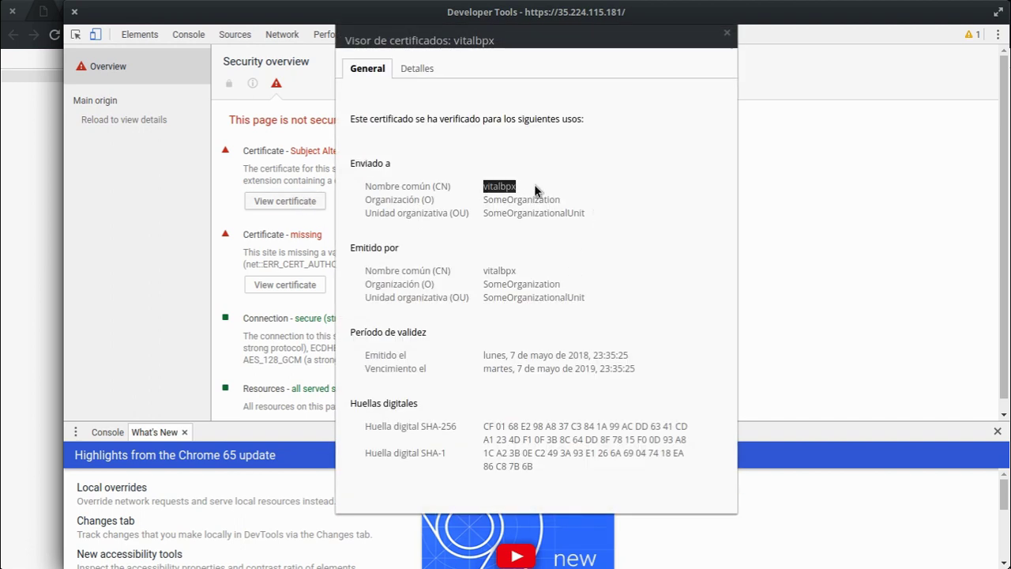
pyautogui.moveTo(506, 189)
pyautogui.mouseDown()
pyautogui.moveTo(526, 203)
pyautogui.moveTo(521, 191)
pyautogui.mouseUp()
pyautogui.click(727, 34)
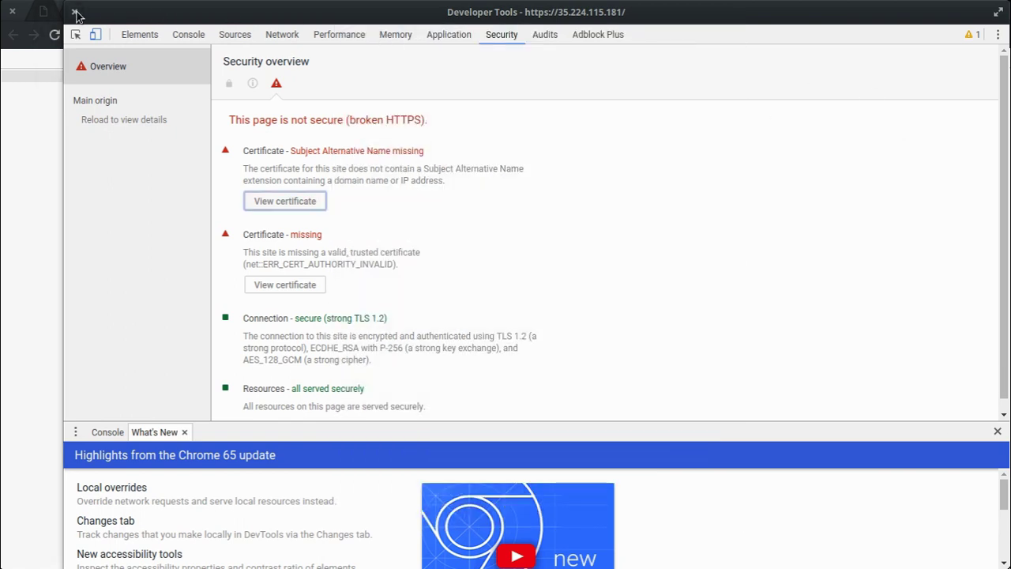
pyautogui.click(75, 13)
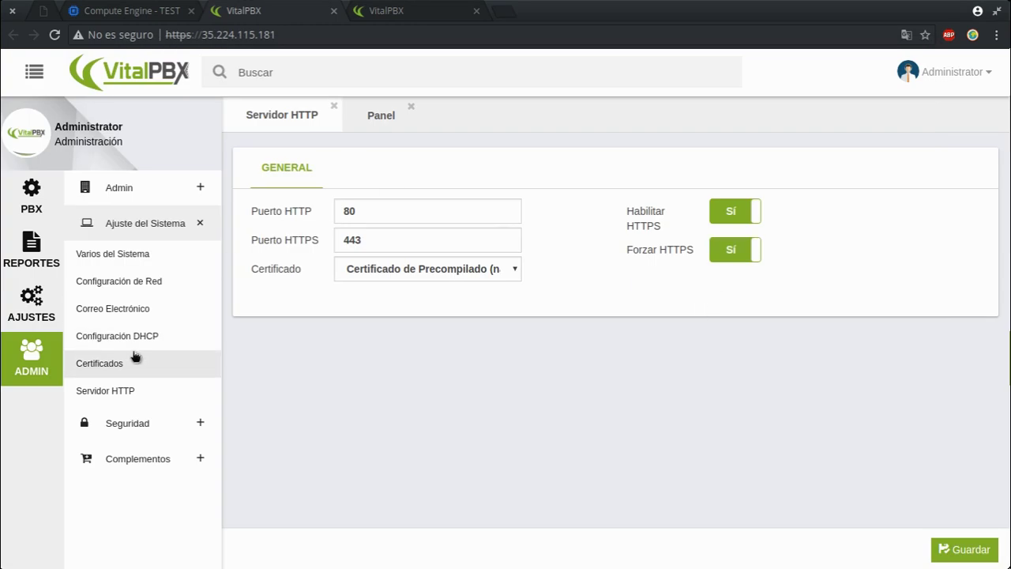
# Step: Save a Self Signed certificate with Descripción VitalPBX and Nombre de Host vitalpbx.sugeek.local
pyautogui.click(158, 363)
pyautogui.click(367, 235)
pyautogui.write('VitalPBX')
pyautogui.press('Tab')
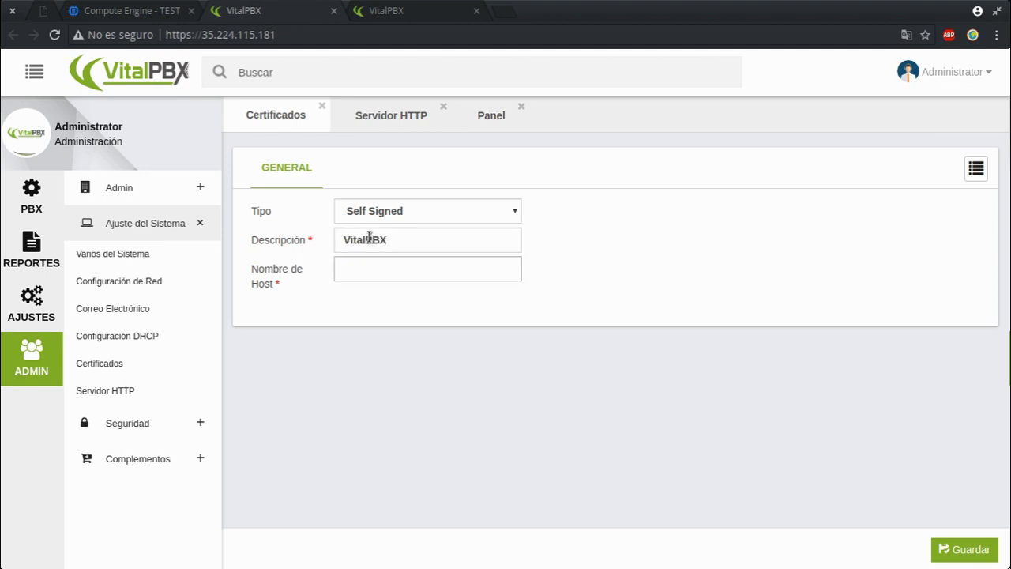
pyautogui.write('vitalpbx.sugeek.local')
pyautogui.click(962, 550)
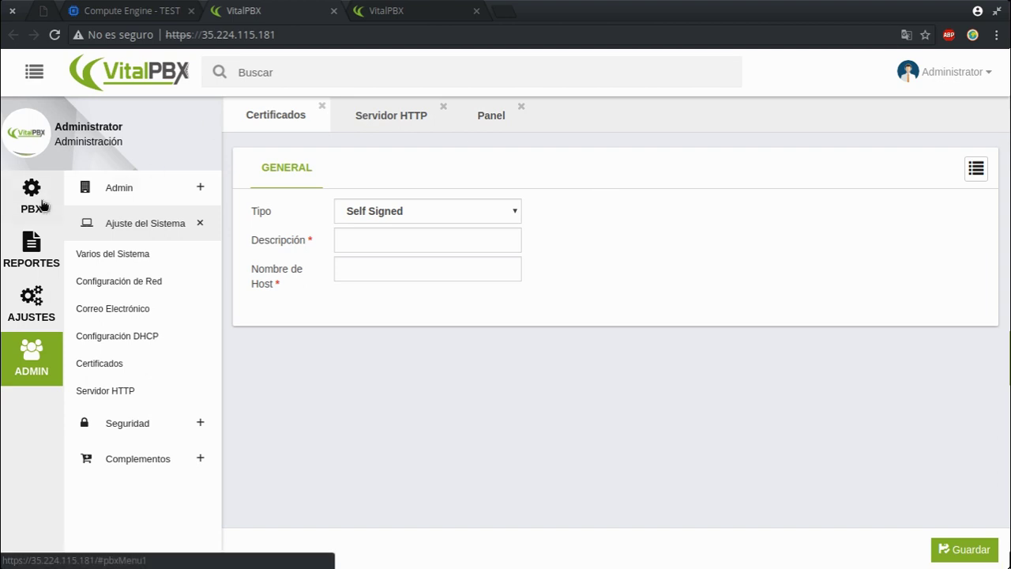
# Step: Open extension 1003 from the PBX > Extensiones > Extensiones list
pyautogui.click(39, 202)
pyautogui.click(118, 188)
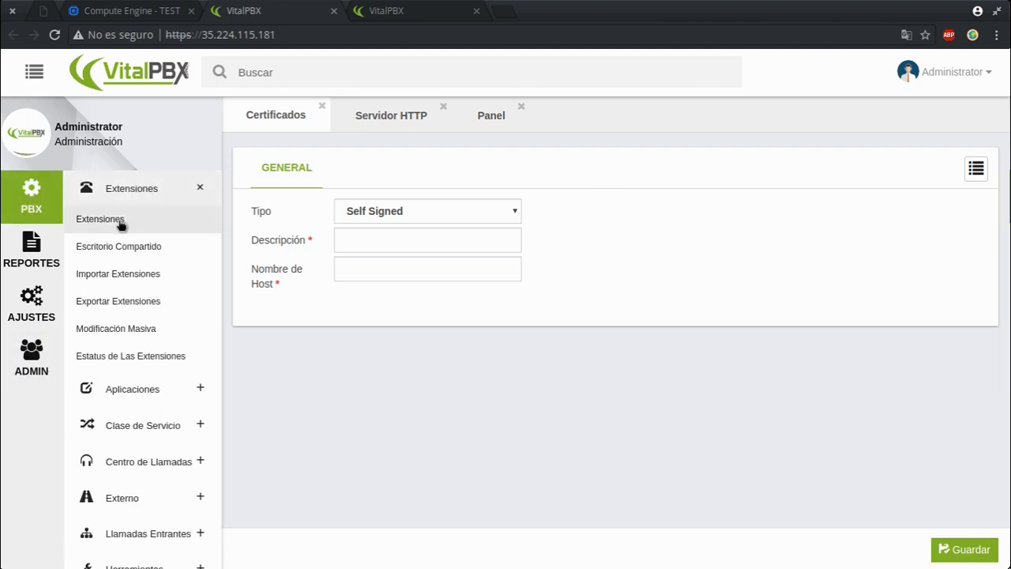
pyautogui.click(120, 224)
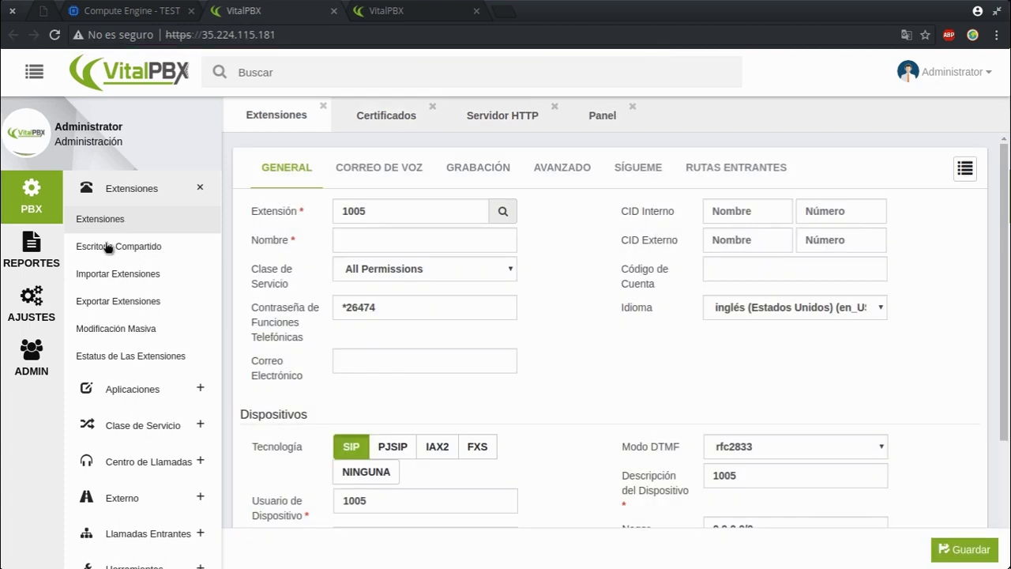
pyautogui.scroll(-3, 562, 394)
pyautogui.scroll(2, 784, 272)
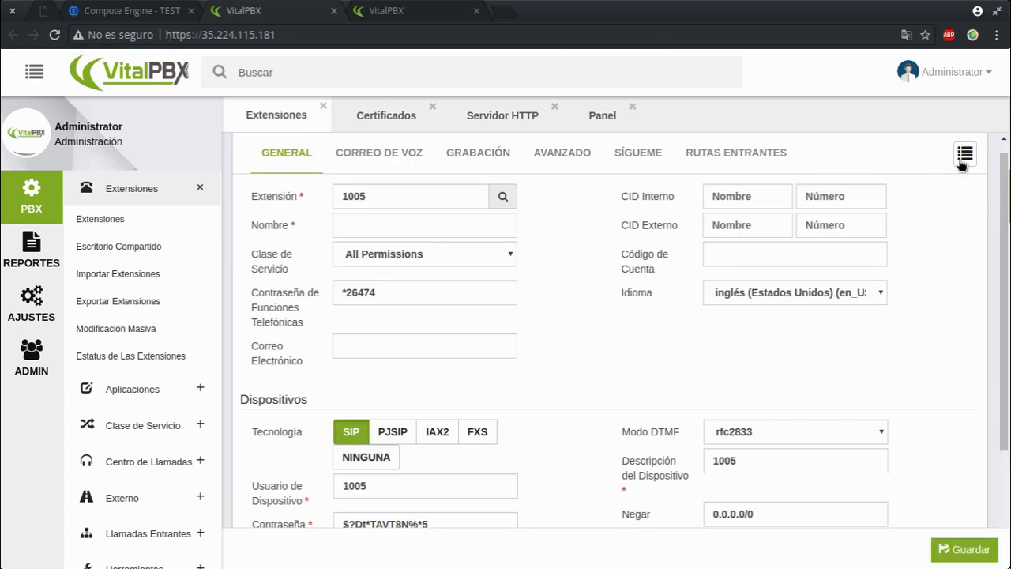
pyautogui.click(961, 154)
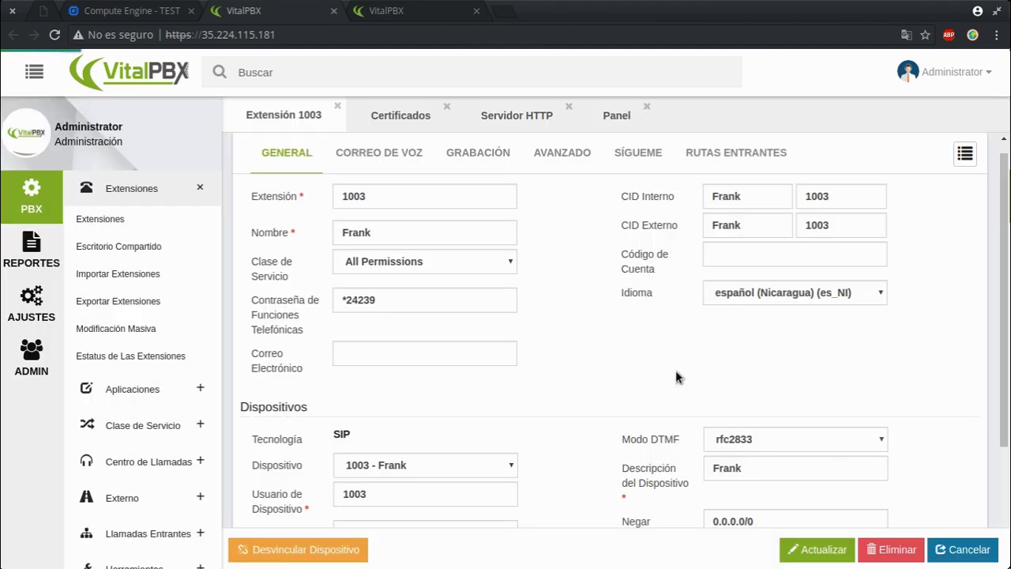
pyautogui.scroll(-2, 440, 389)
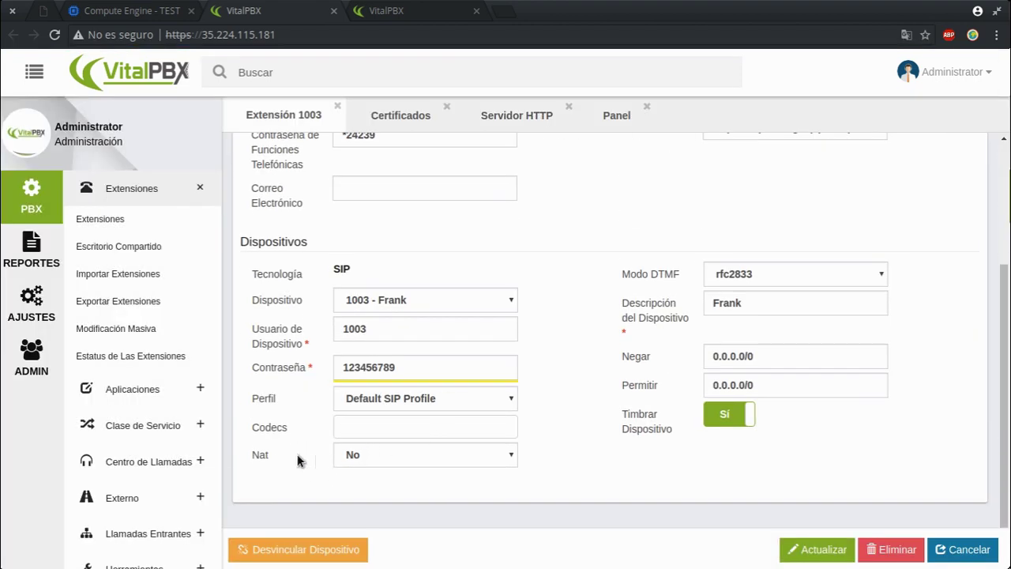
pyautogui.moveTo(271, 457)
pyautogui.click(411, 11)
pyautogui.click(244, 10)
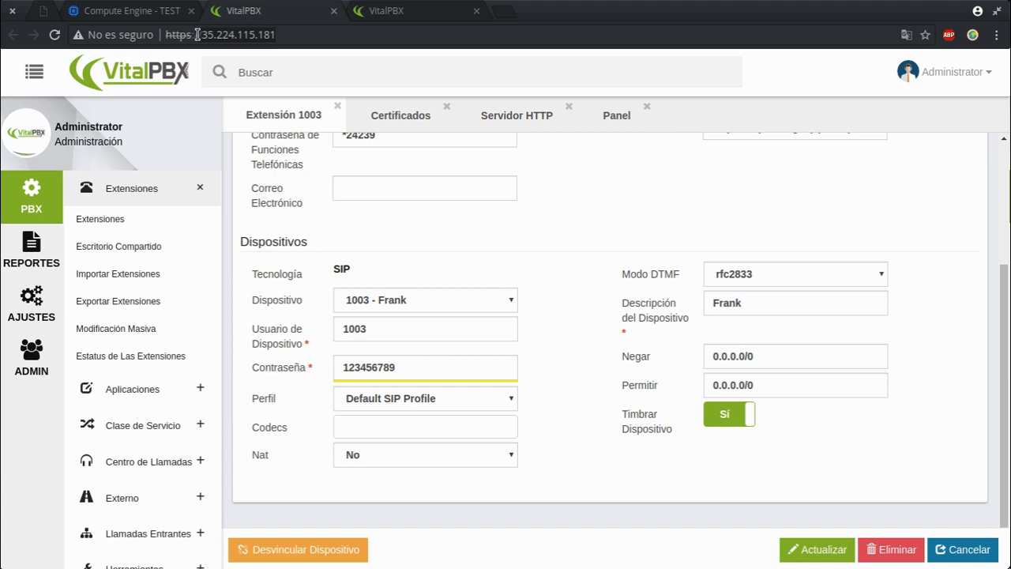
# Step: Set the device NAT to Force, Comedia and select the 0.0.0.0/0 deny and permit values
pyautogui.click(450, 462)
pyautogui.click(383, 513)
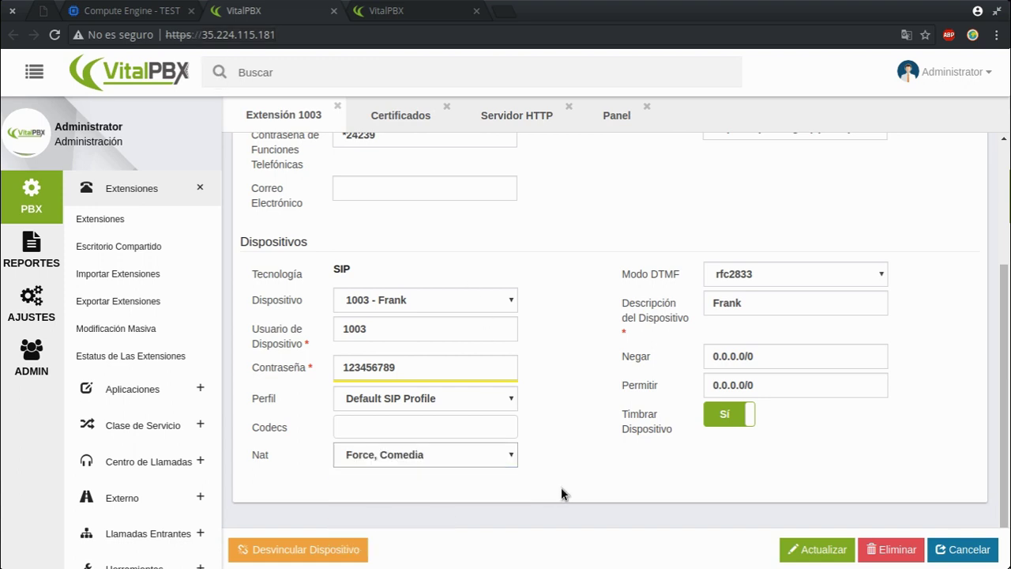
pyautogui.moveTo(785, 357); pyautogui.dragTo(666, 360)
pyautogui.moveTo(759, 384); pyautogui.dragTo(689, 387)
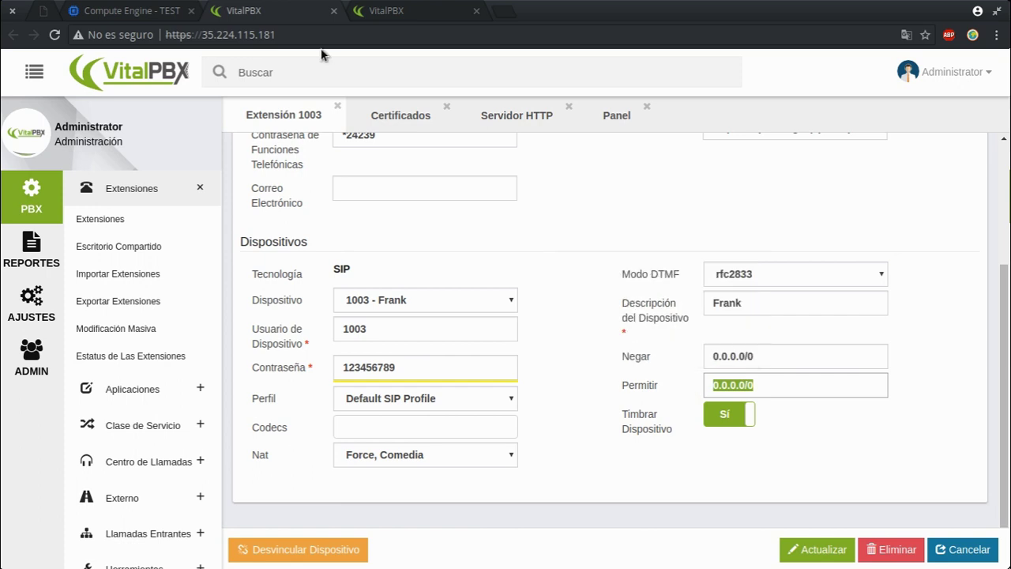
# Step: Copy the public IP 181.131.228.59 from cualesmiip.com in a new tab, then return to extension 1003
pyautogui.click(503, 11)
pyautogui.write('cualesmiip.com')
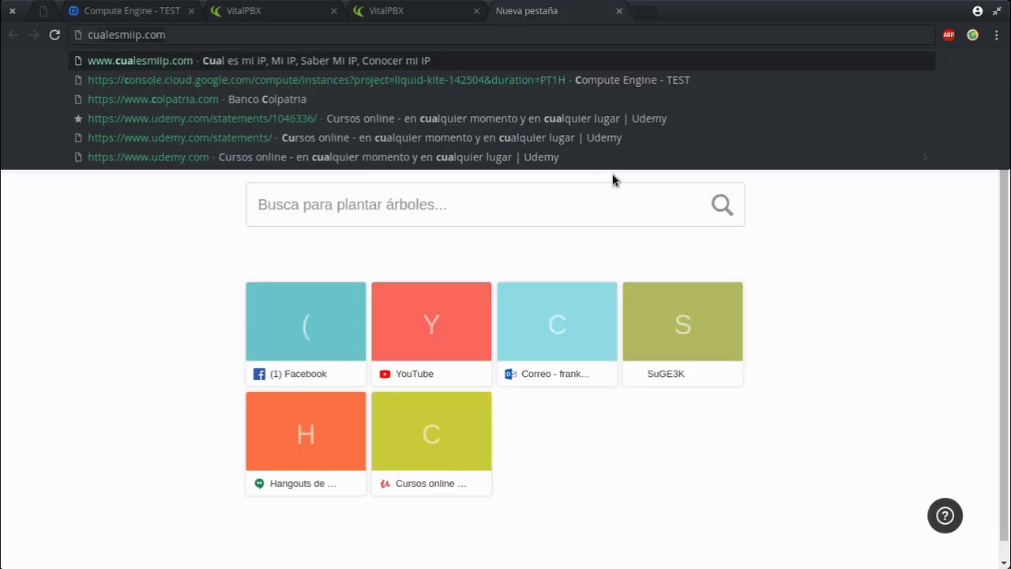
pyautogui.press('Return')
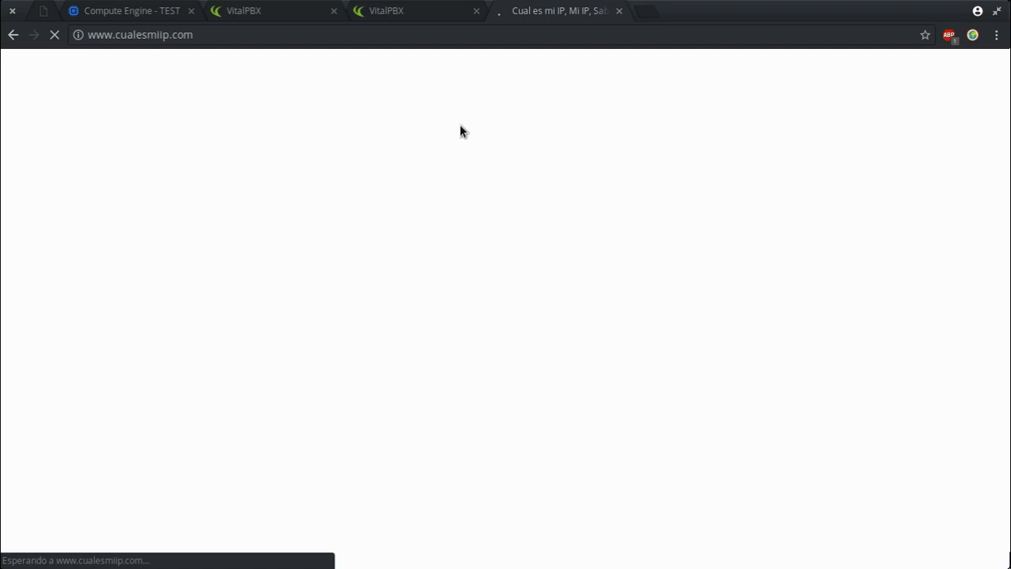
pyautogui.moveTo(292, 214); pyautogui.dragTo(249, 219)
pyautogui.click(246, 276)
pyautogui.moveTo(296, 280); pyautogui.dragTo(212, 278)
pyautogui.rightClick(227, 282)
pyautogui.click(254, 286)
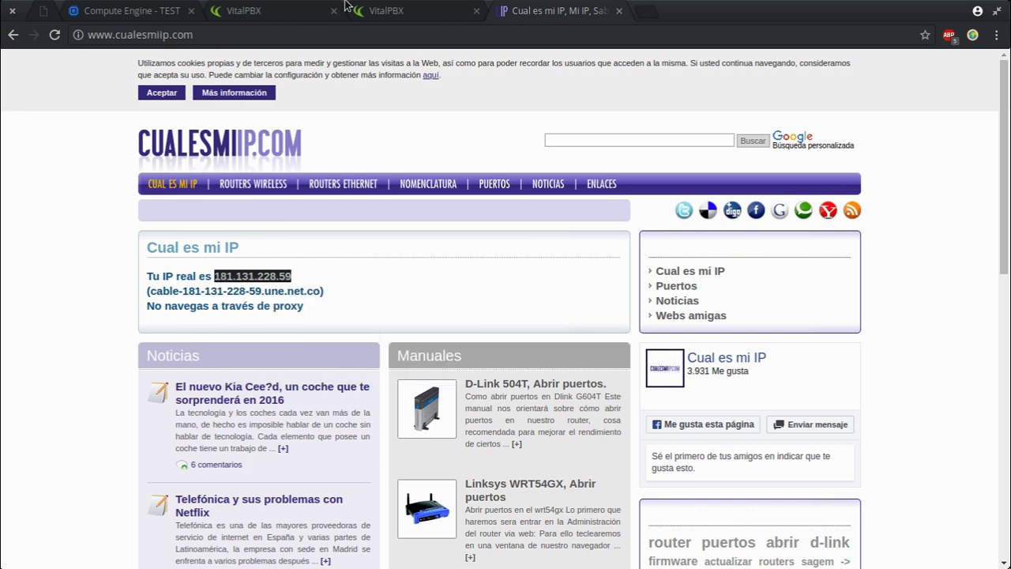
pyautogui.click(380, 10)
pyautogui.click(306, 9)
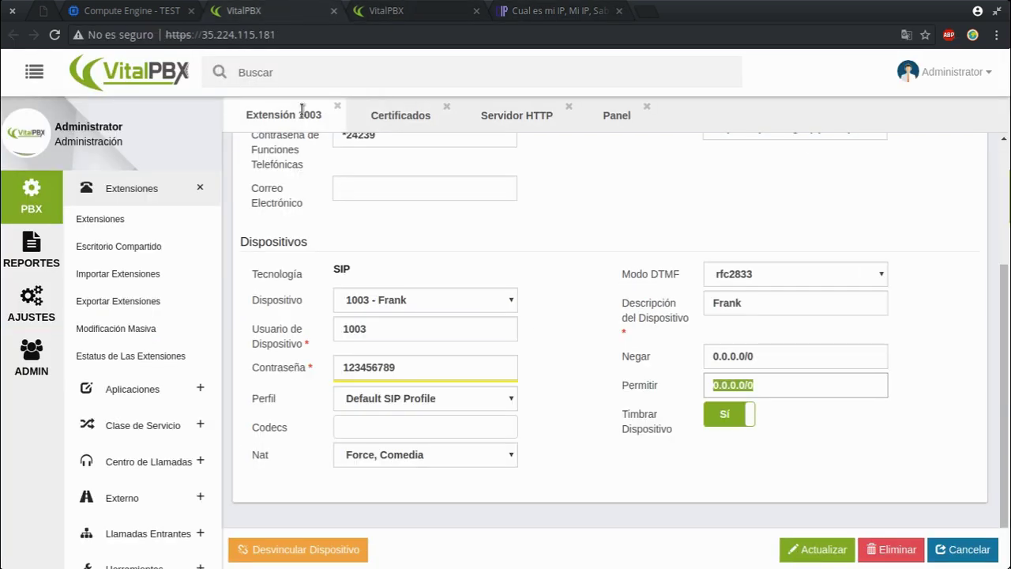
# Step: Set Permitir to the pasted 181.131.228.59 plus /255.255.255.255 and save extension 1003 with Actualizar
pyautogui.rightClick(750, 386)
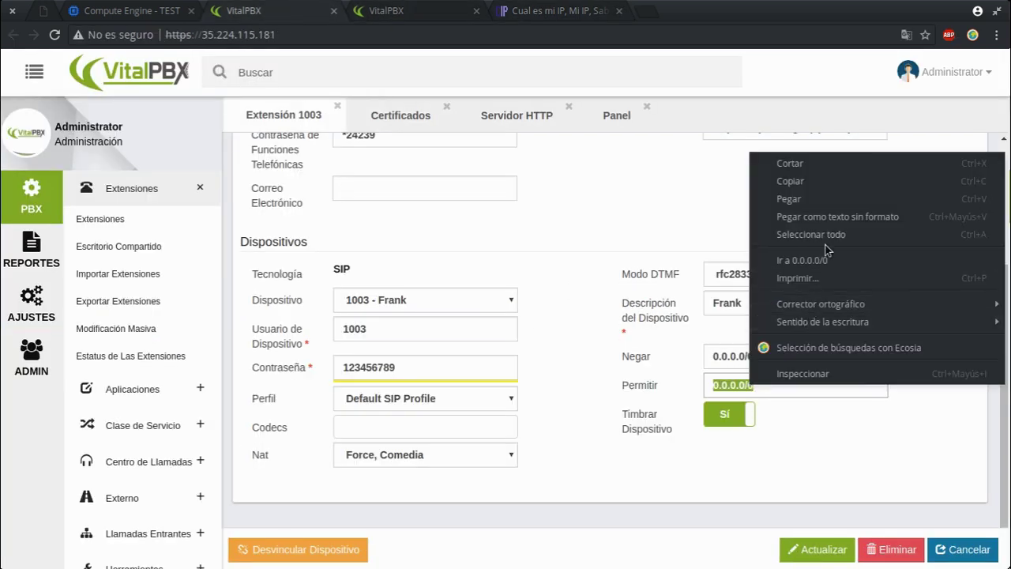
pyautogui.click(829, 200)
pyautogui.write('/255.255.255.255')
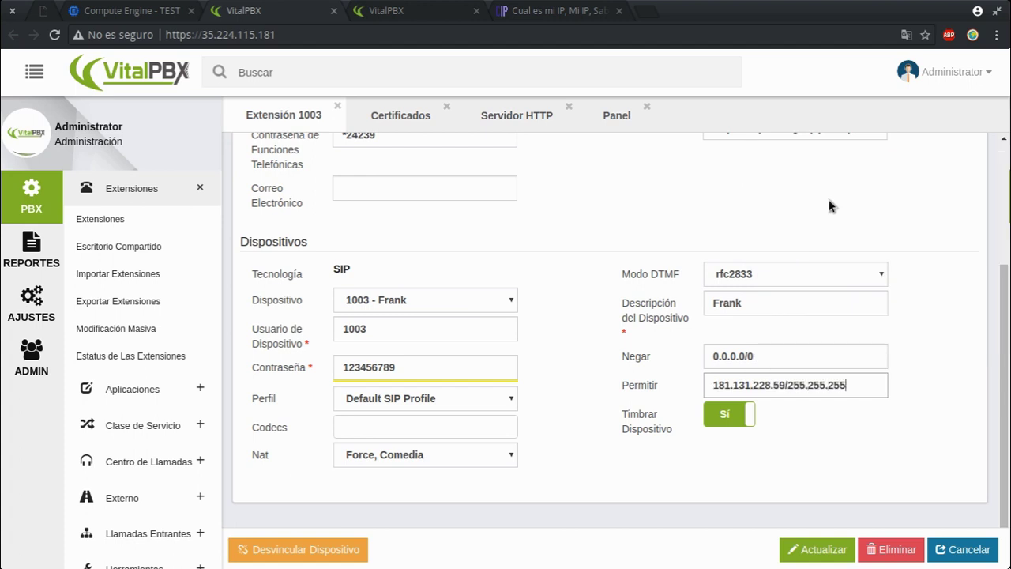
pyautogui.click(829, 206)
pyautogui.scroll(3, 830, 207)
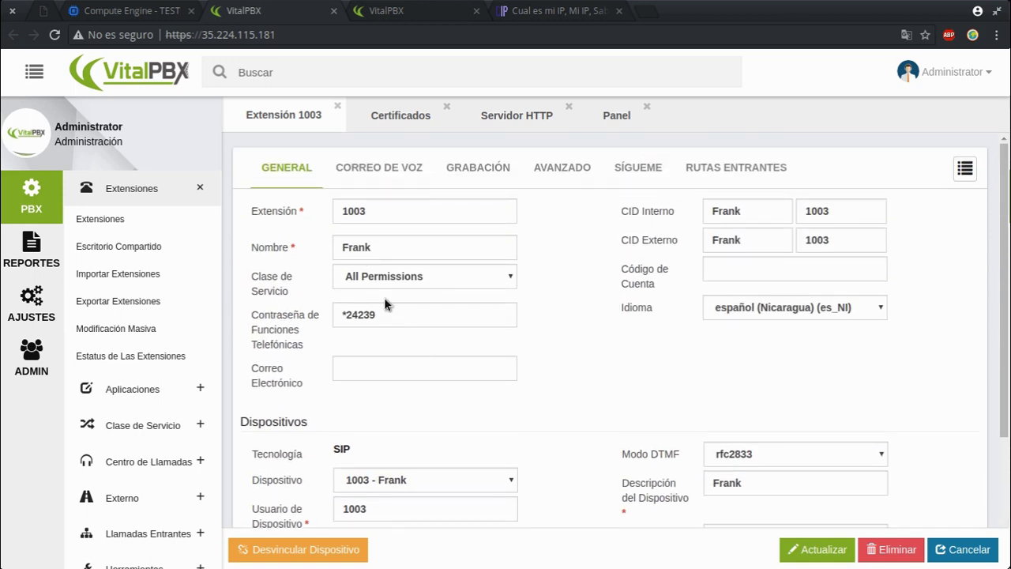
pyautogui.scroll(-3, 431, 395)
pyautogui.doubleClick(378, 396)
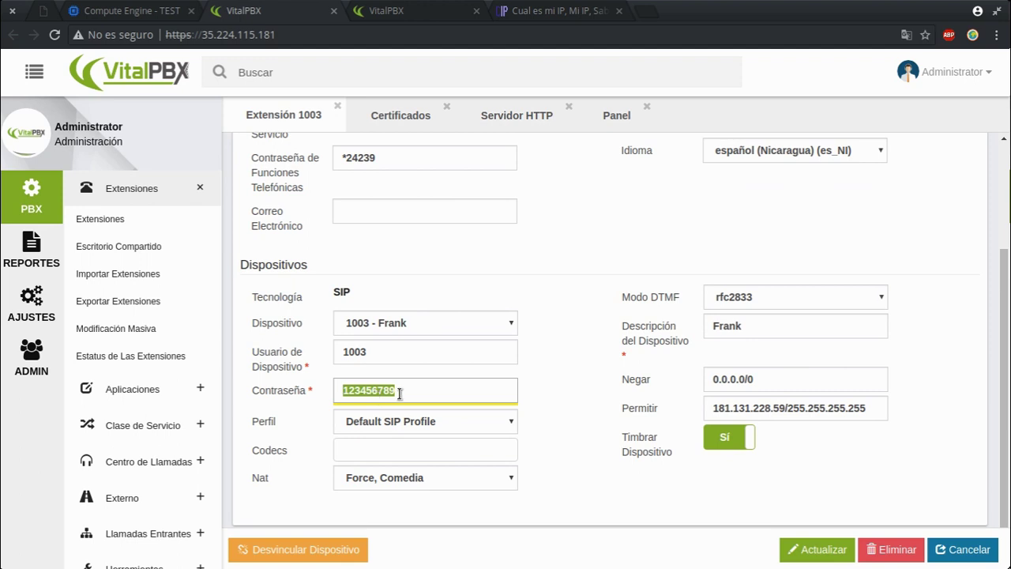
pyautogui.click(802, 547)
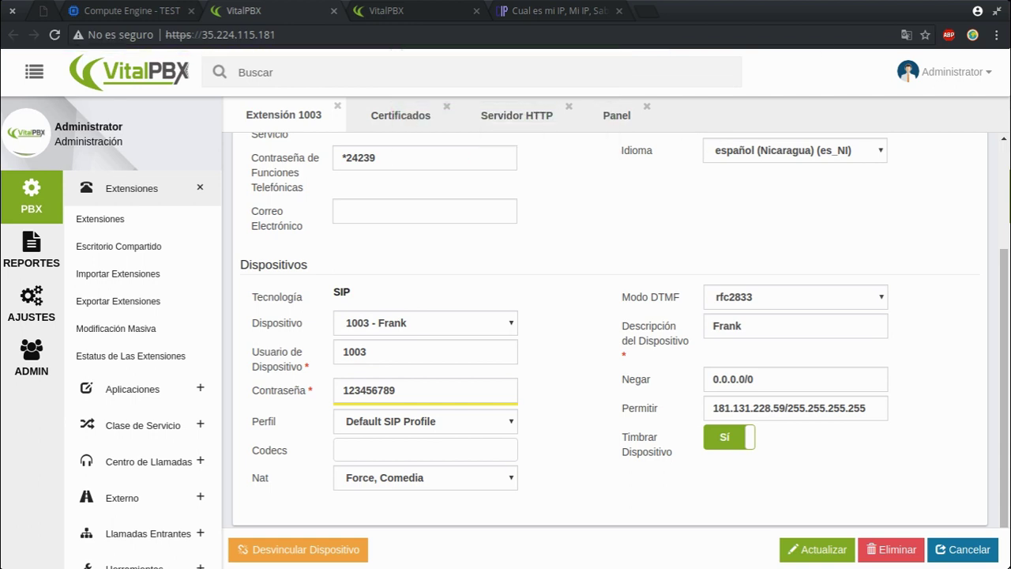
# Step: Open Yate's 1003 account under Settings > Accounts, check server 192.168.8.119, then switch to the local VitalPBX tab
pyautogui.click(476, 156)
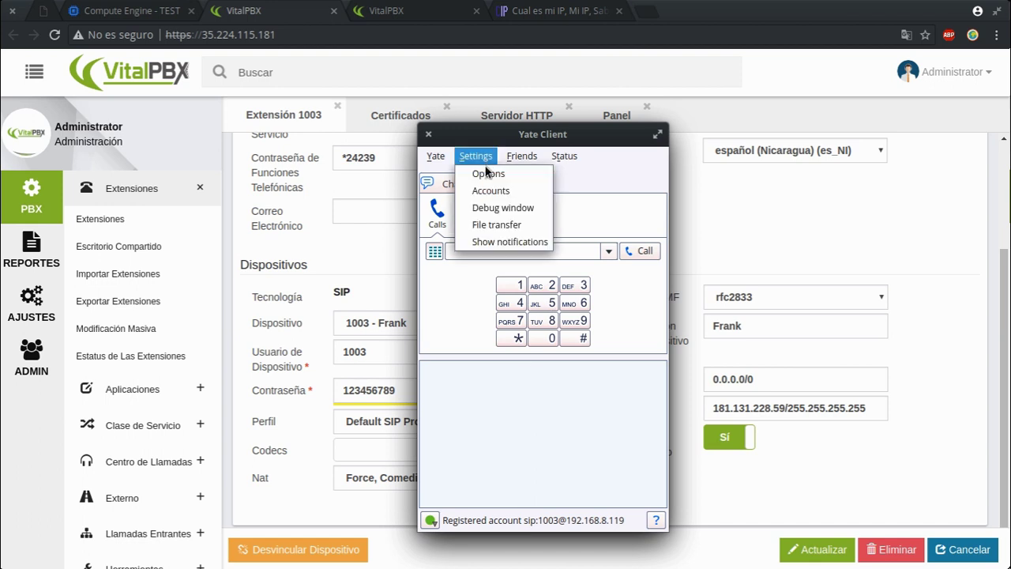
pyautogui.click(510, 194)
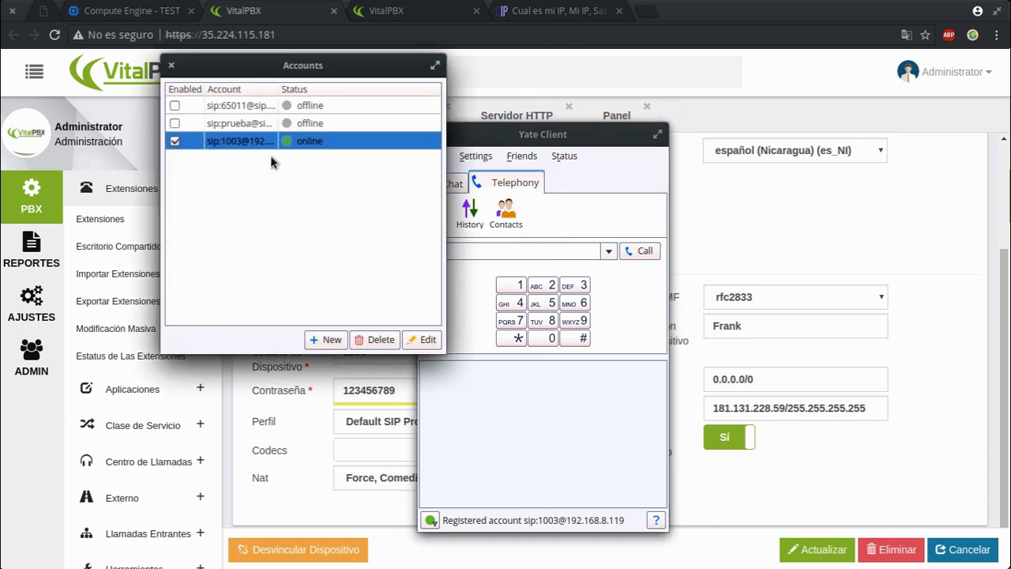
pyautogui.doubleClick(249, 143)
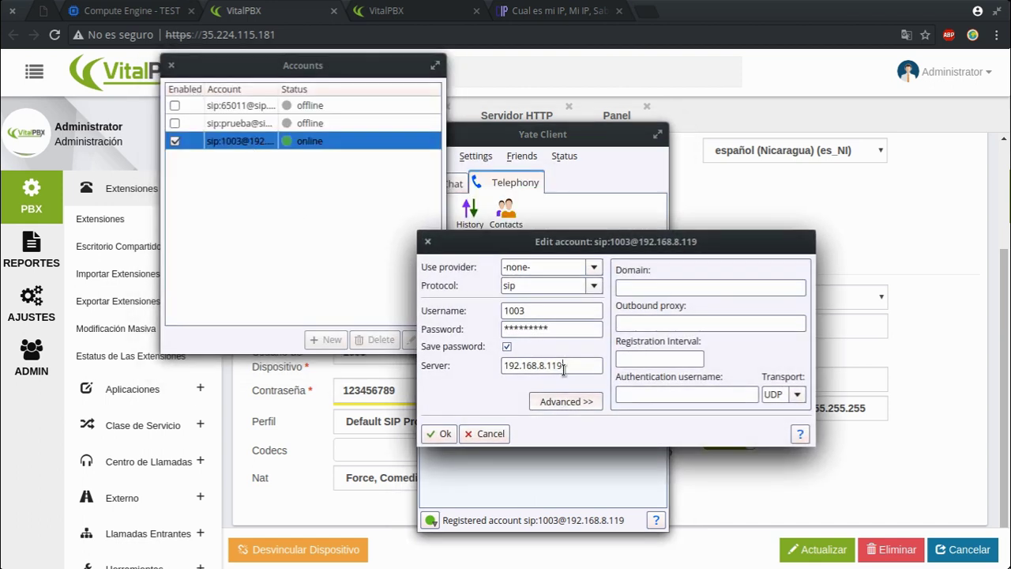
pyautogui.moveTo(585, 364); pyautogui.dragTo(481, 356)
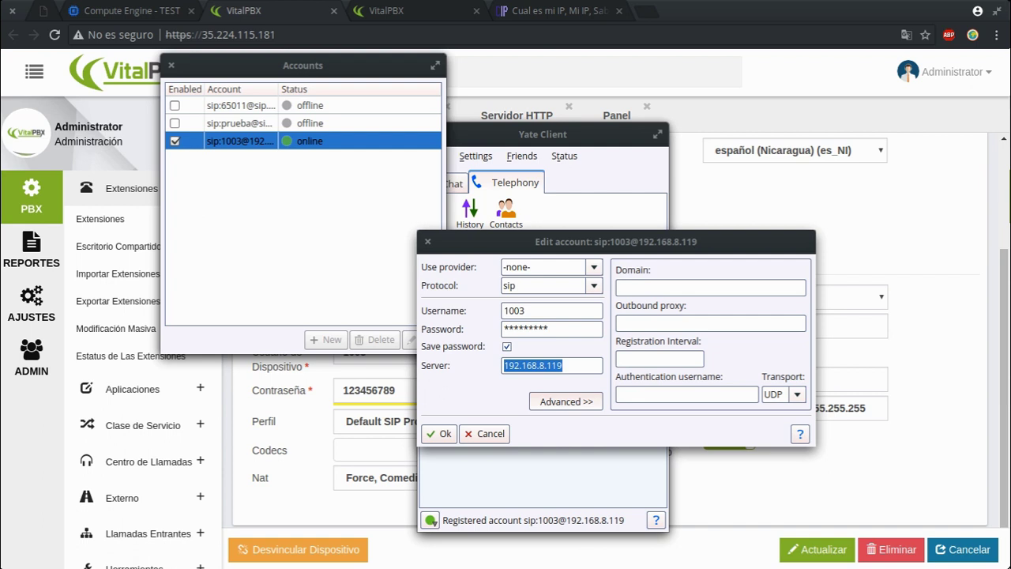
pyautogui.click(377, 12)
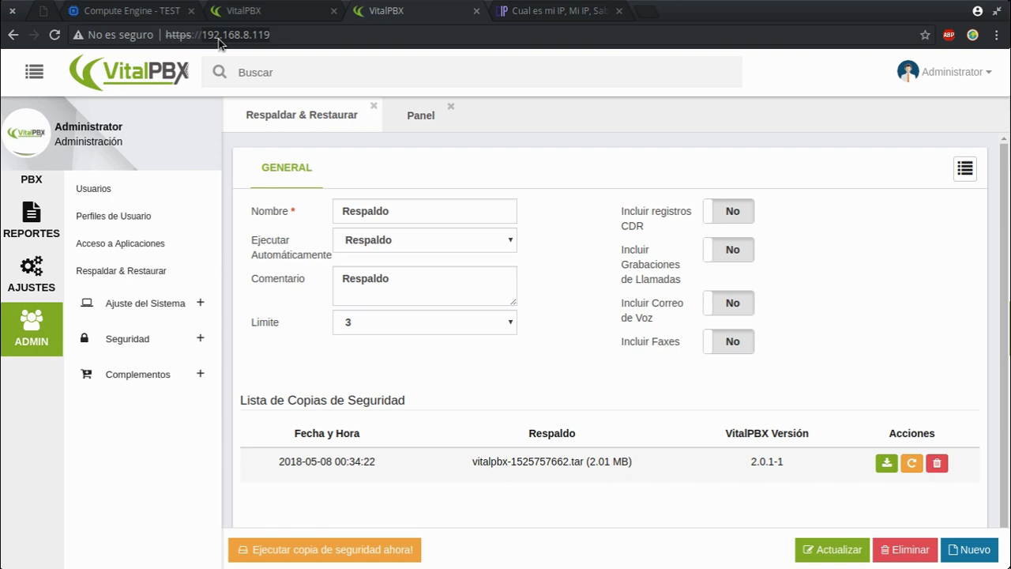
# Step: Switch to the 35.224.115.181 browser tab showing Extensión 1003
pyautogui.click(272, 11)
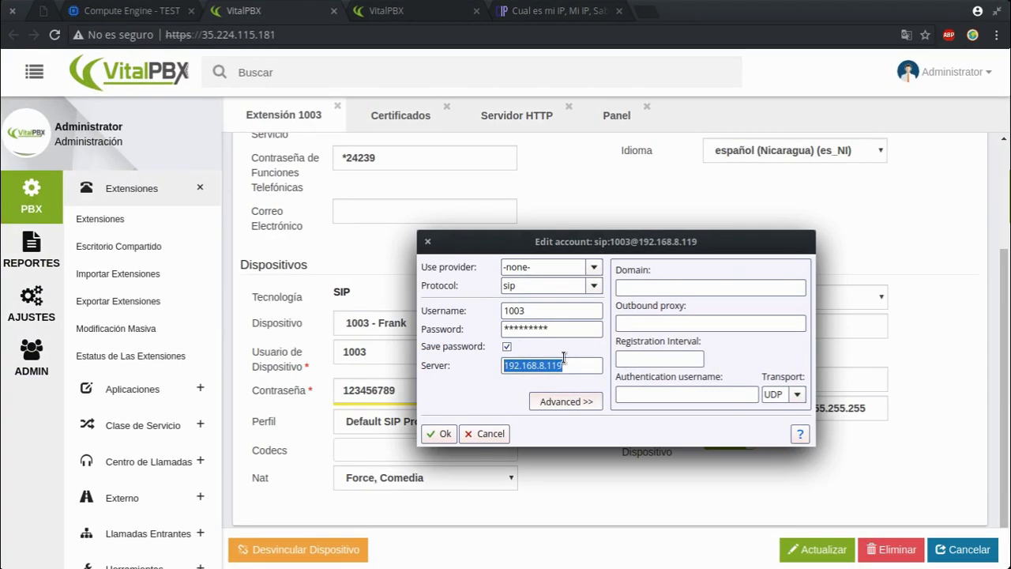
# Step: Replace the 1003 account's server vitalpbx.sugeek.local with 35.224.115.181 and confirm with Ok
pyautogui.click(565, 365)
pyautogui.tripleClick(565, 365)
pyautogui.write('vitalpbx')
pyautogui.press('BackSpace')
pyautogui.press('BackSpace')
pyautogui.press('BackSpace')
pyautogui.write('pbx.sugeek.local')
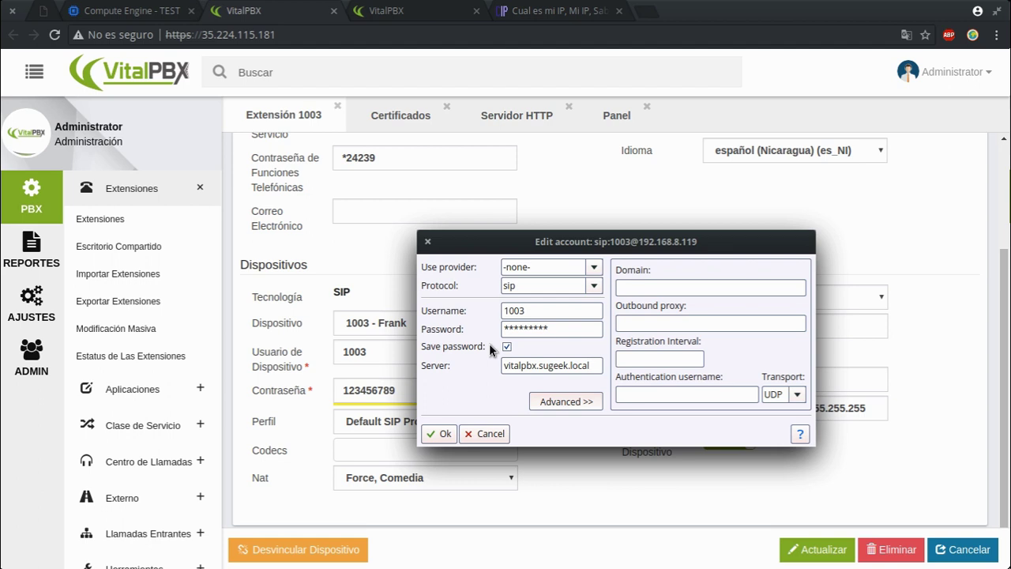
pyautogui.tripleClick(567, 365)
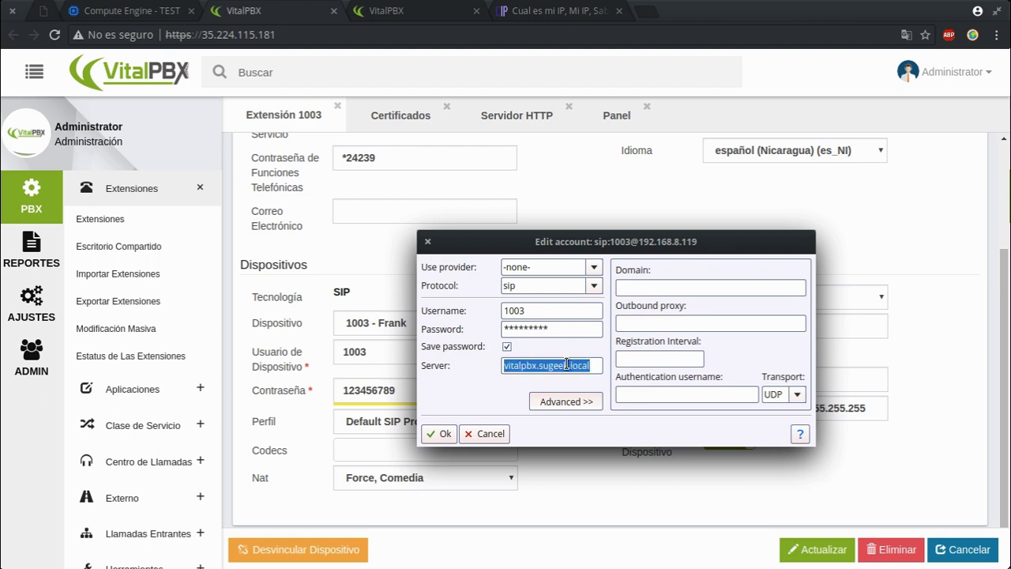
pyautogui.write('35')
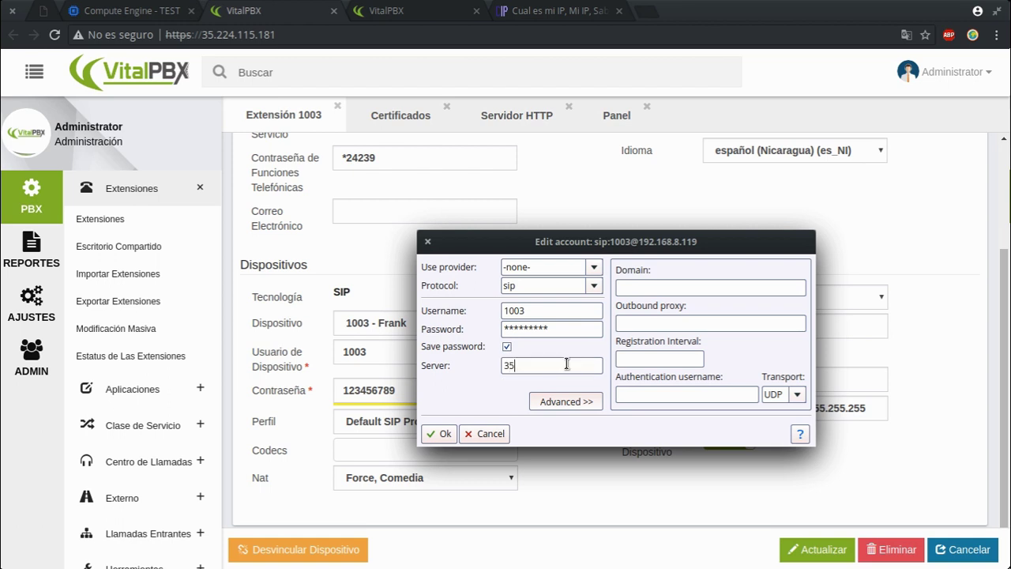
pyautogui.write('.224.115.181')
pyautogui.click(439, 434)
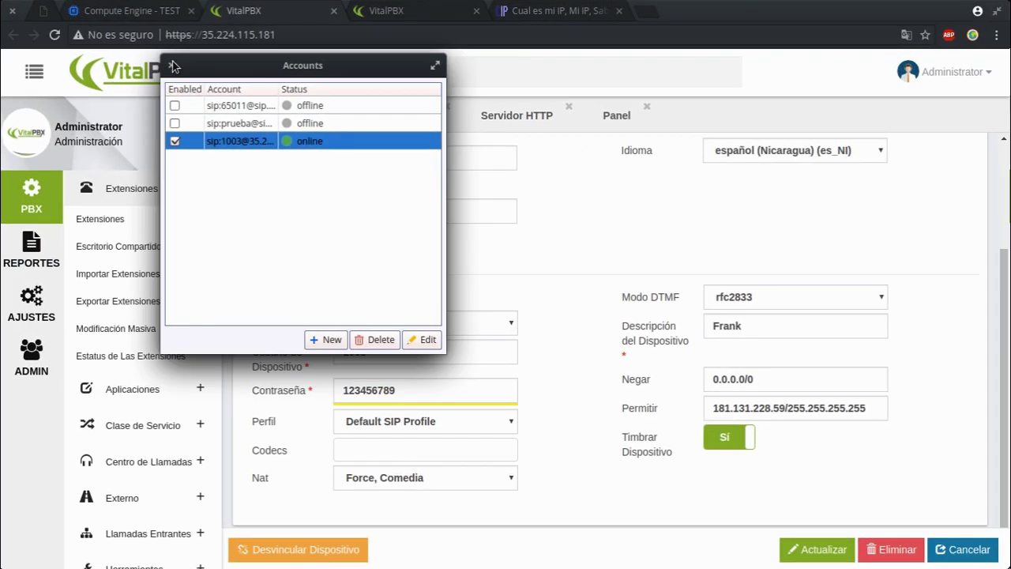
# Step: Close Yate's accounts list and open VitalPBX's Reportes de PBX > Estados report
pyautogui.click(173, 64)
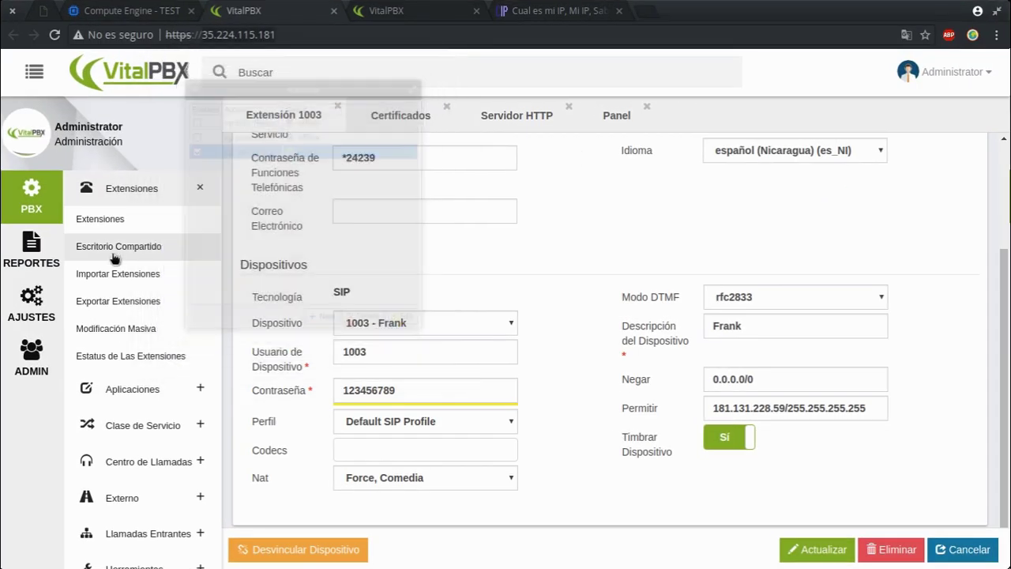
pyautogui.click(26, 255)
pyautogui.click(149, 192)
pyautogui.click(150, 192)
pyautogui.click(129, 237)
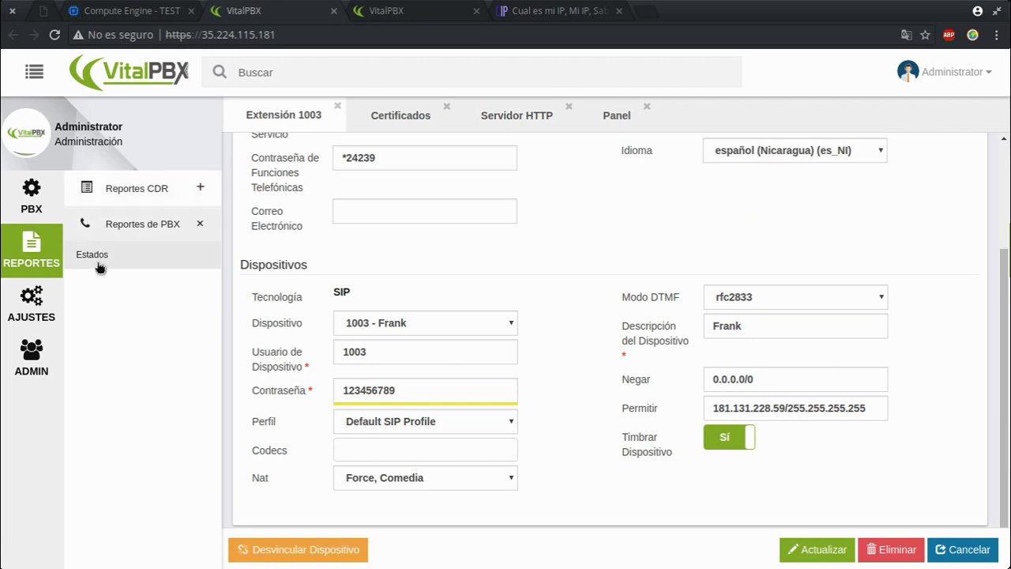
pyautogui.click(100, 268)
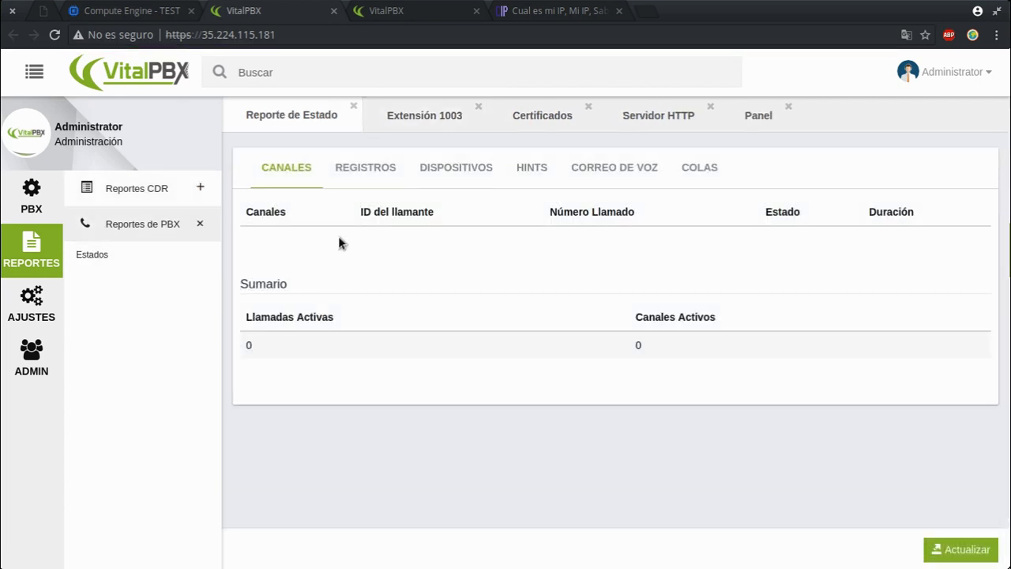
# Step: Show the DISPOSITIVOS list, highlighting extension 1003's OK status and the PRUEBA trunk's host and status
pyautogui.click(463, 168)
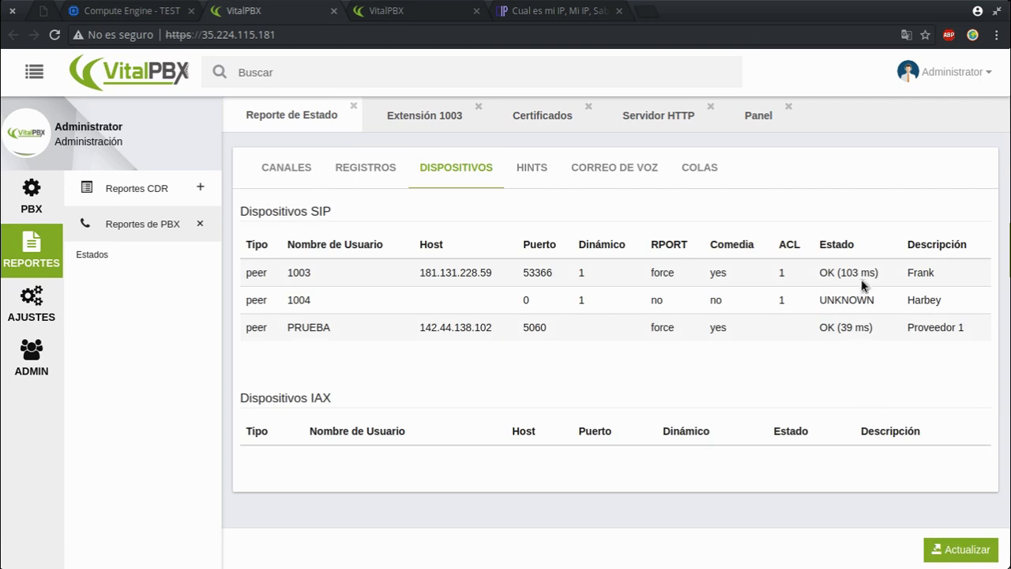
pyautogui.moveTo(827, 275); pyautogui.dragTo(925, 275)
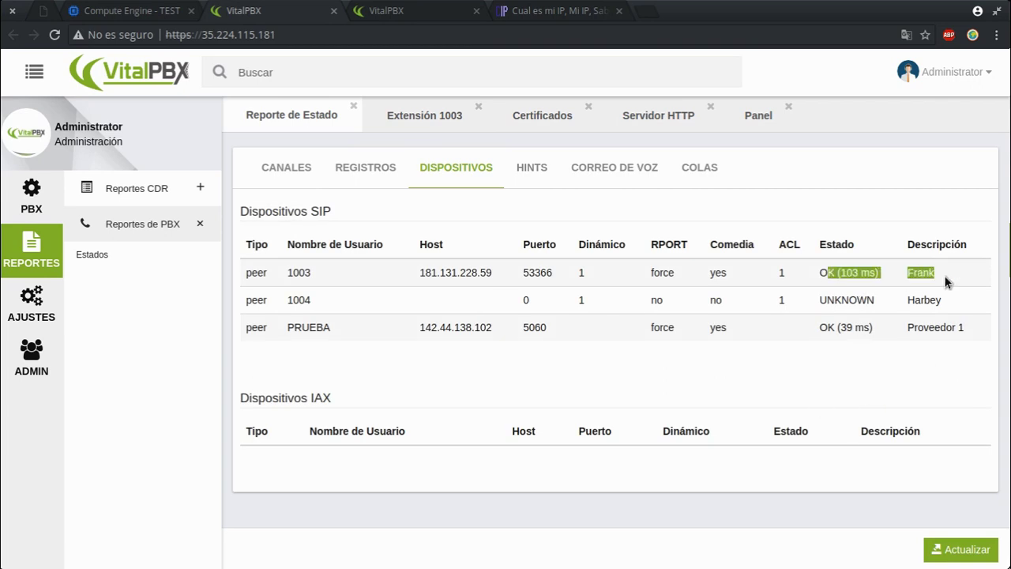
pyautogui.moveTo(439, 327); pyautogui.dragTo(955, 327)
pyautogui.click(395, 10)
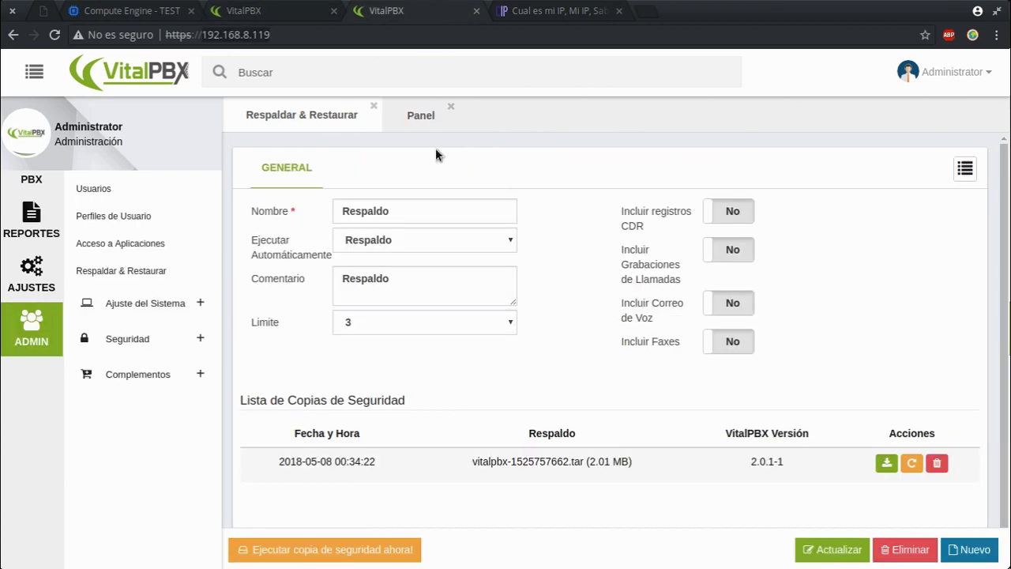
pyautogui.click(257, 10)
pyautogui.click(397, 11)
pyautogui.click(310, 7)
pyautogui.click(913, 328)
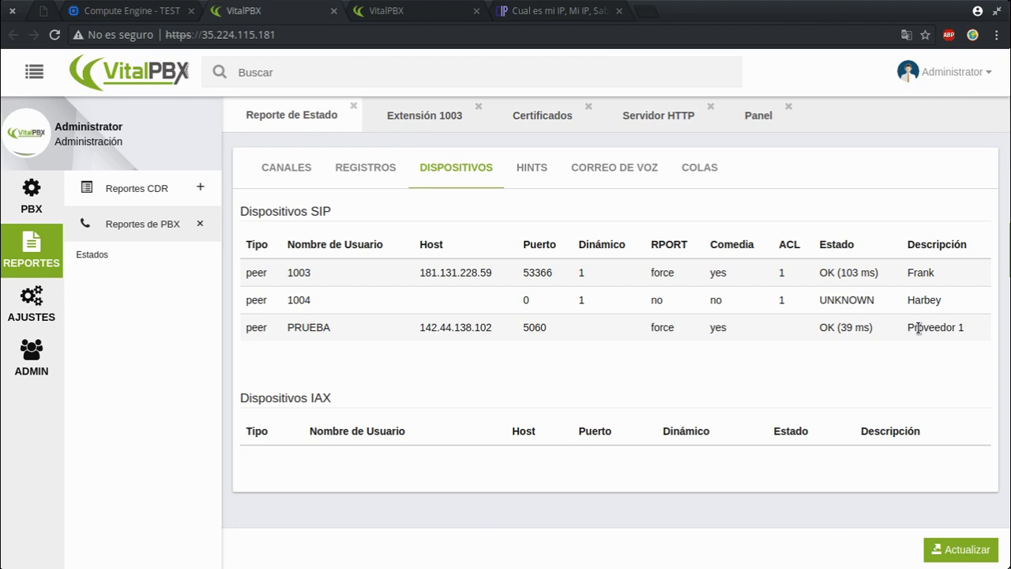
pyautogui.doubleClick(919, 328)
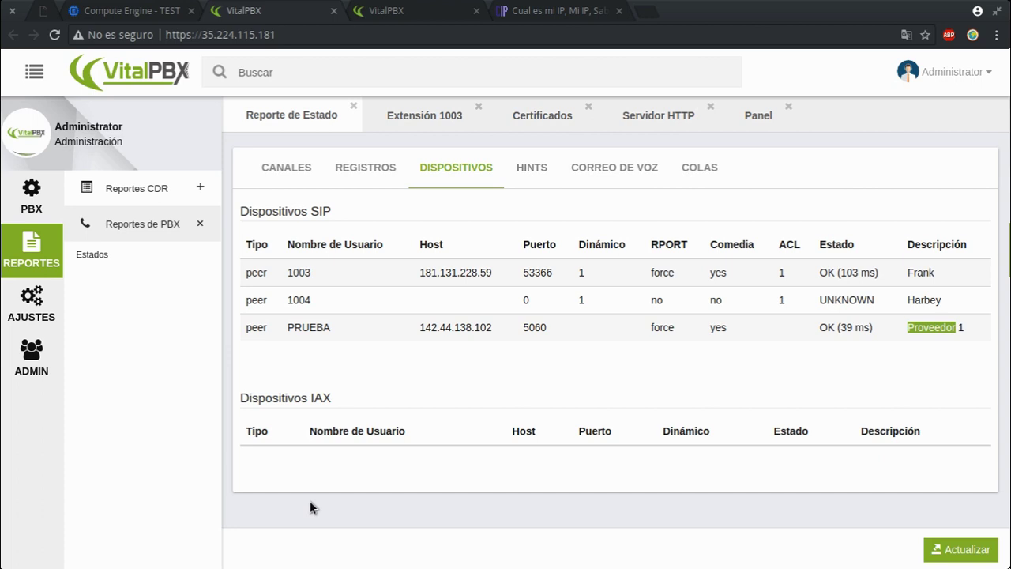
pyautogui.click(143, 8)
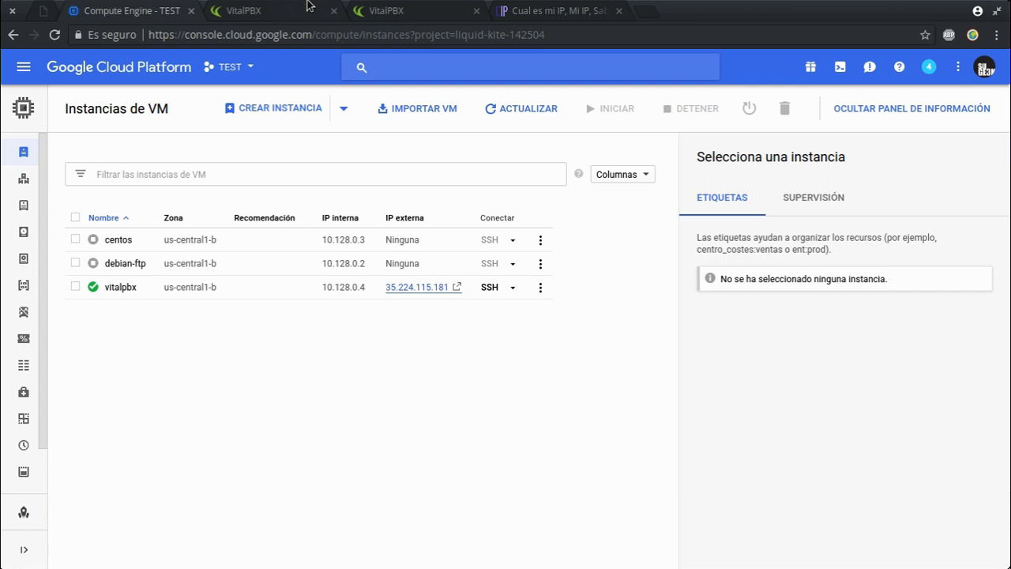
pyautogui.click(308, 5)
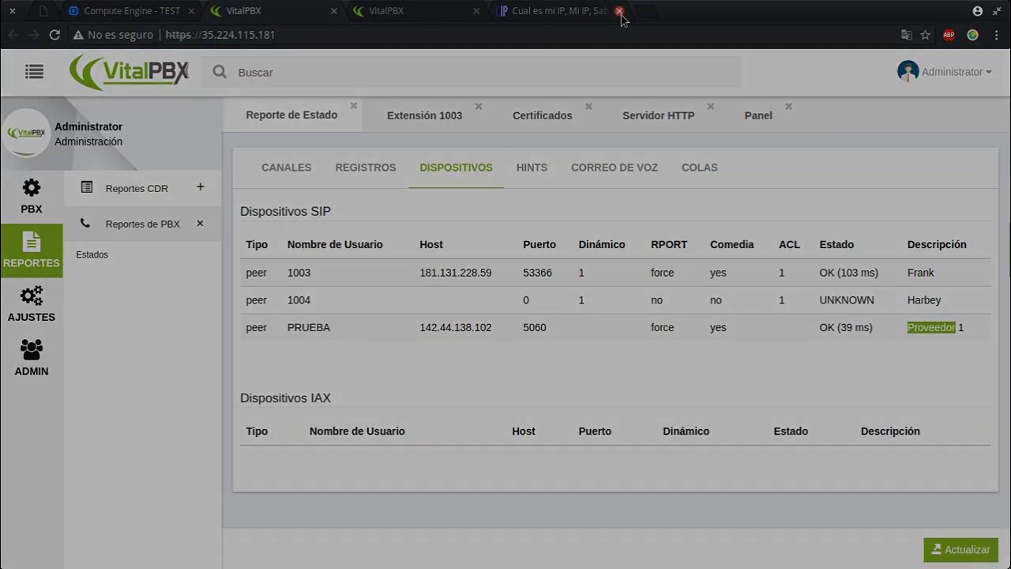